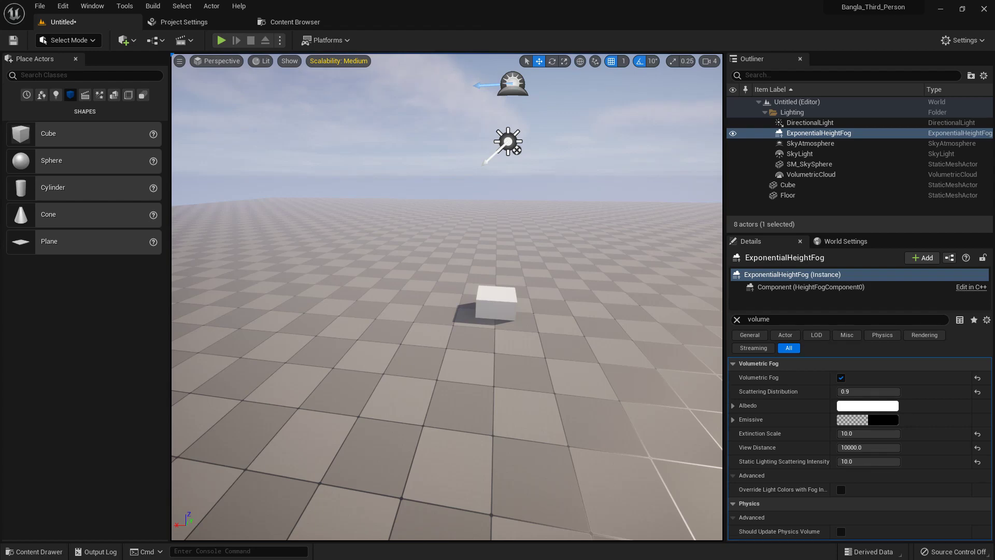
# Switch to the browser and read the introductory paragraph of the Exponential Height Fog documentation page.
pyautogui.hotkey('alt', 'Tab')
pyautogui.click(352, 24)
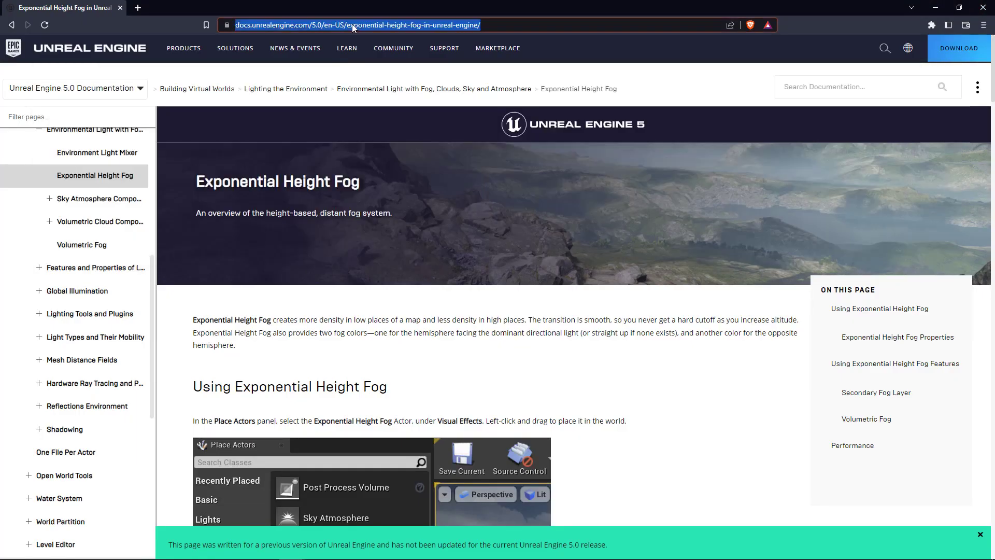
pyautogui.click(630, 378)
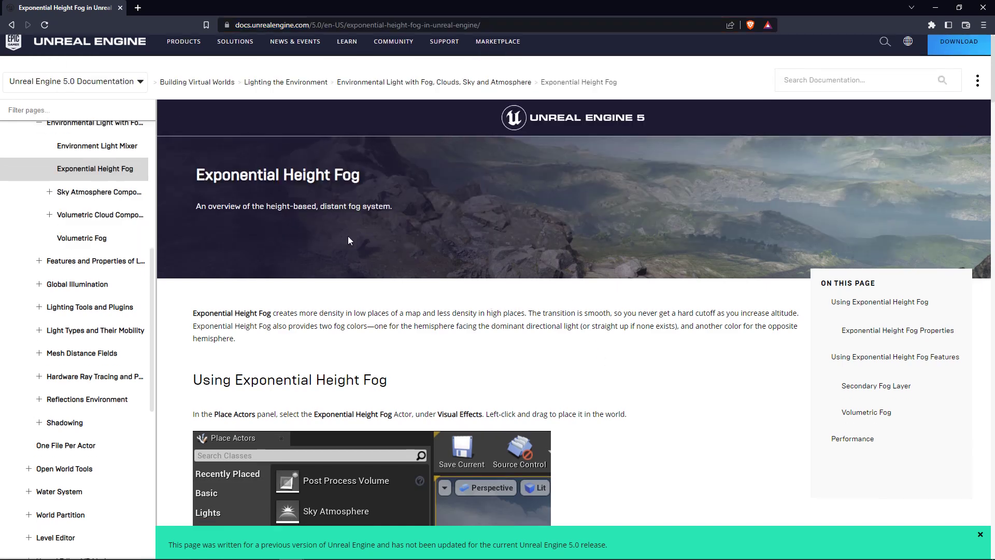
pyautogui.scroll(-2, 281, 223)
pyautogui.moveTo(195, 221); pyautogui.dragTo(378, 231)
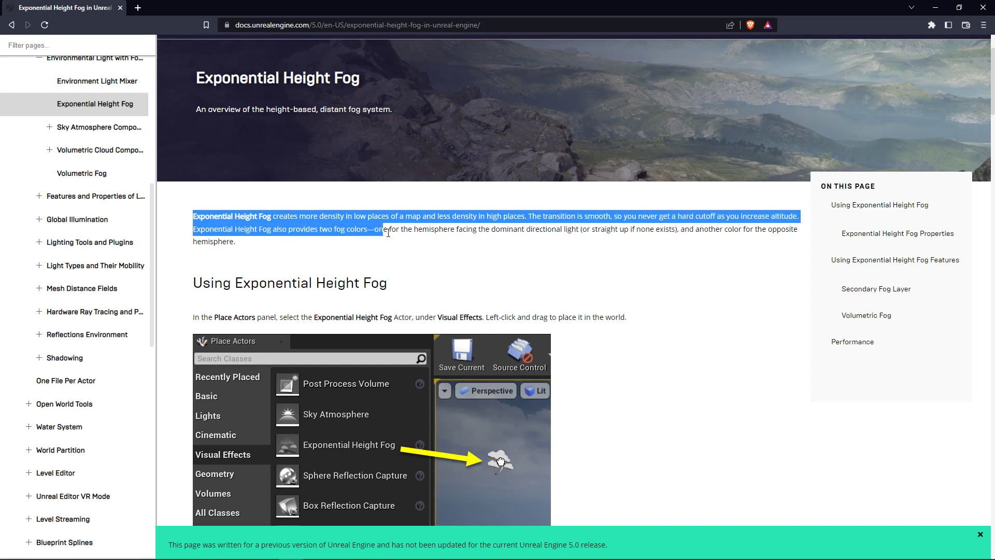
pyautogui.moveTo(413, 233); pyautogui.dragTo(773, 243)
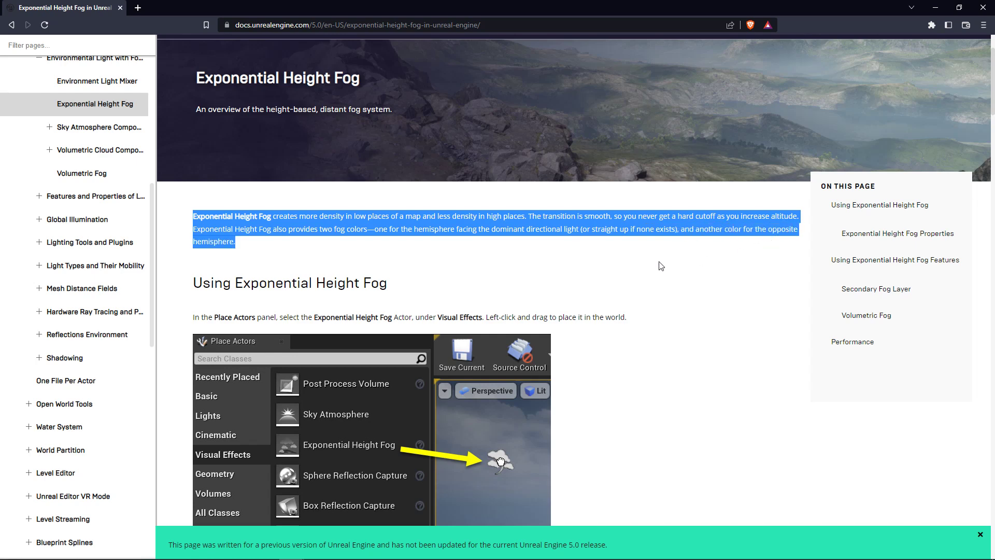
# Read how to place the Exponential Height Fog actor and compare the fog disabled and enabled images with the divider.
pyautogui.scroll(-4, 658, 266)
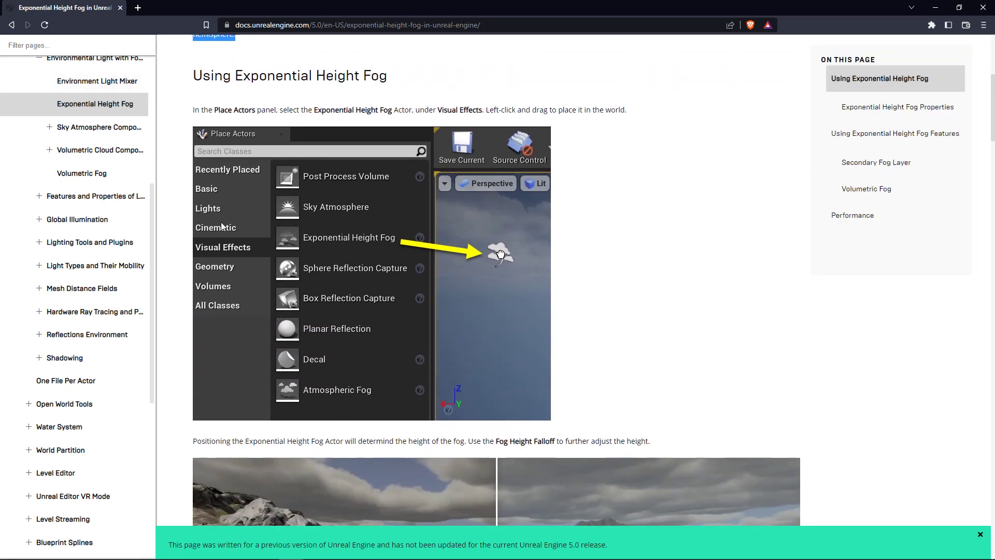
pyautogui.scroll(1, 338, 189)
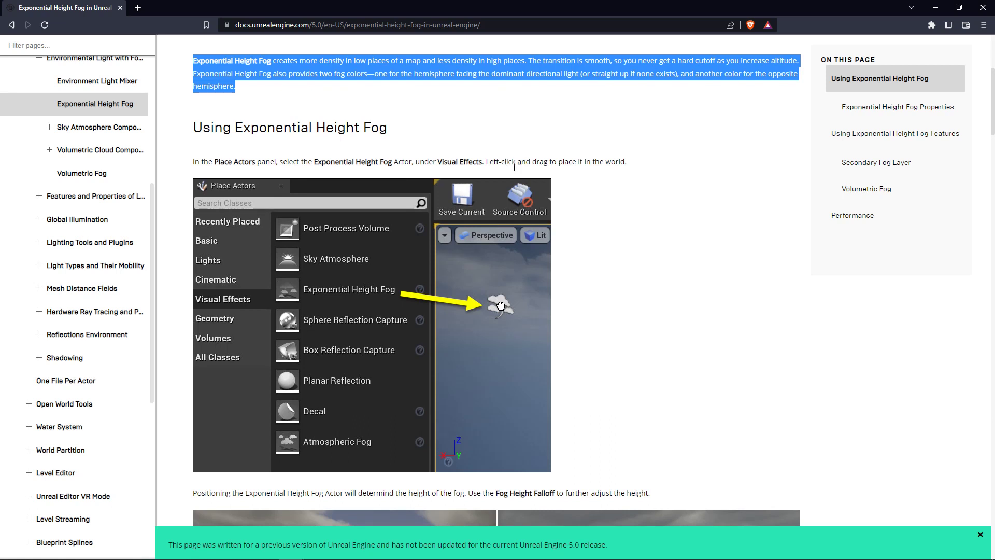
pyautogui.scroll(-7, 533, 244)
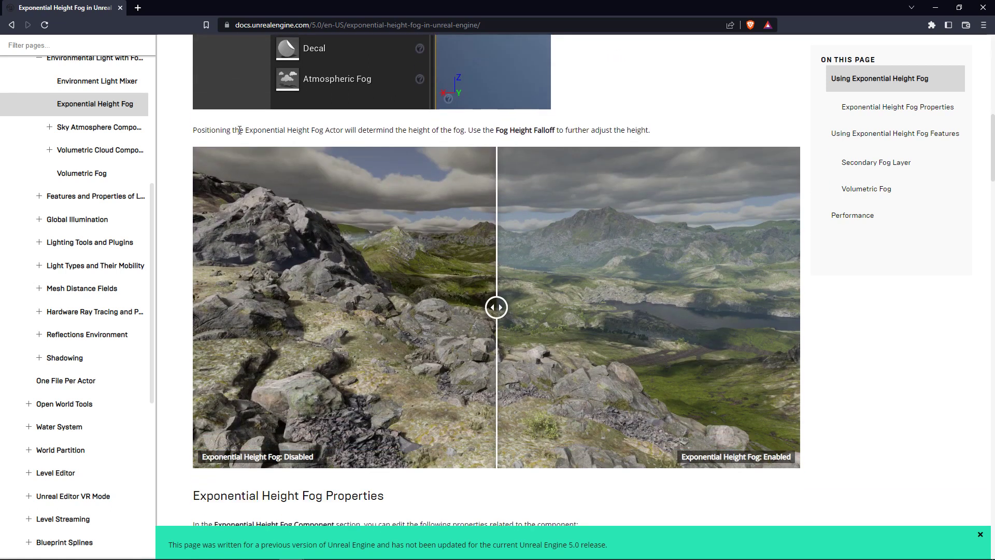
pyautogui.scroll(-1, 414, 227)
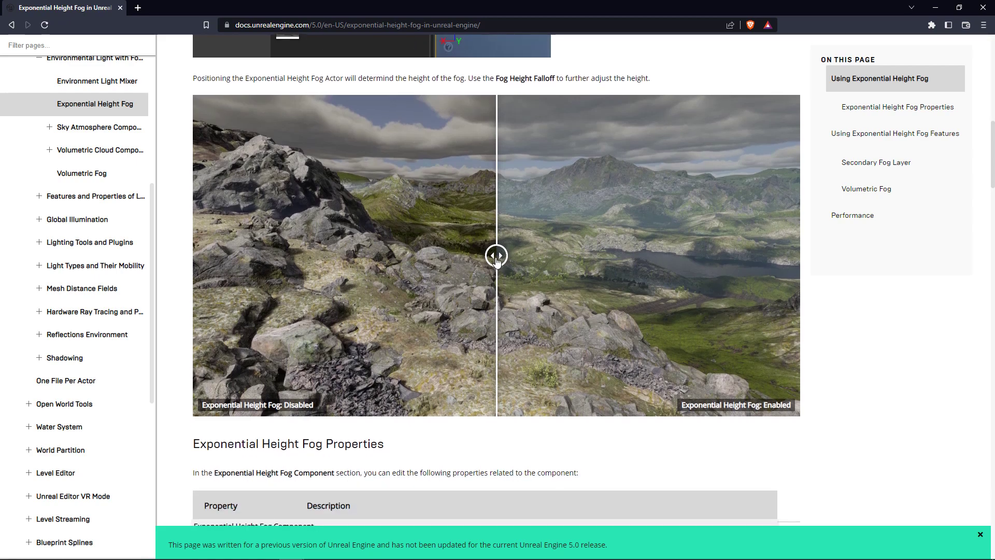
pyautogui.moveTo(497, 259); pyautogui.dragTo(397, 254)
# Examine the Exponential Height Fog Properties table, from Fog Density through the Volumetric Fog settings.
pyautogui.scroll(-5, 497, 255)
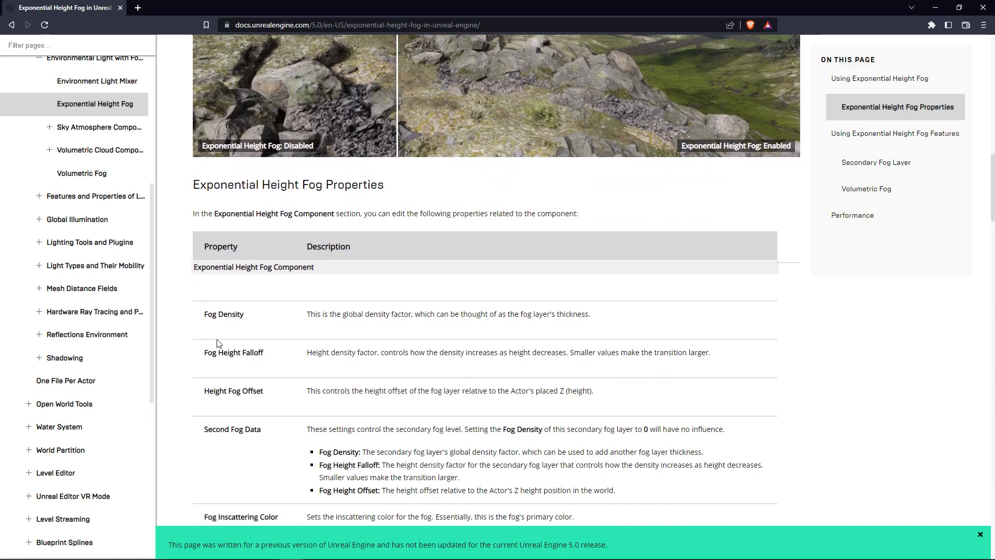
pyautogui.scroll(-1, 220, 340)
pyautogui.scroll(-2, 224, 311)
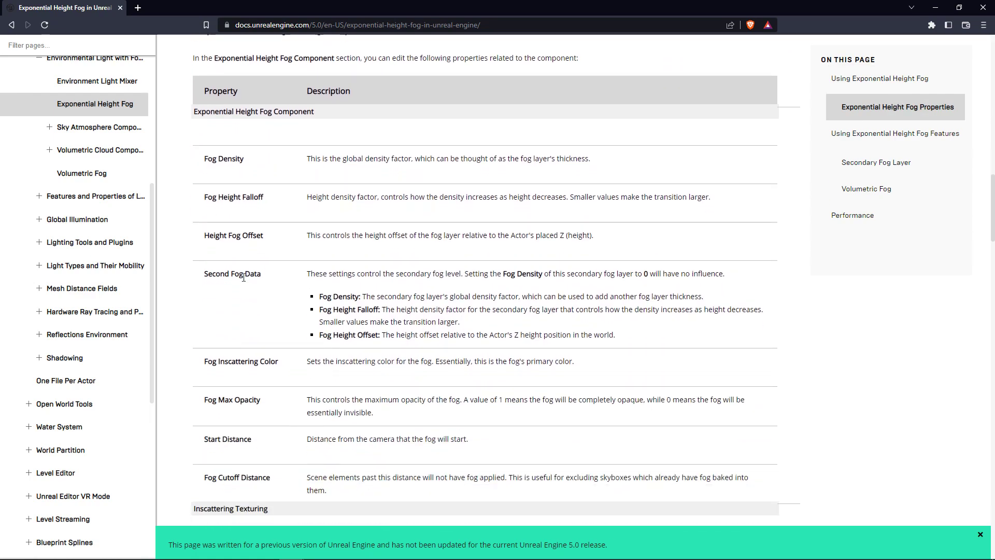
pyautogui.scroll(-5, 243, 280)
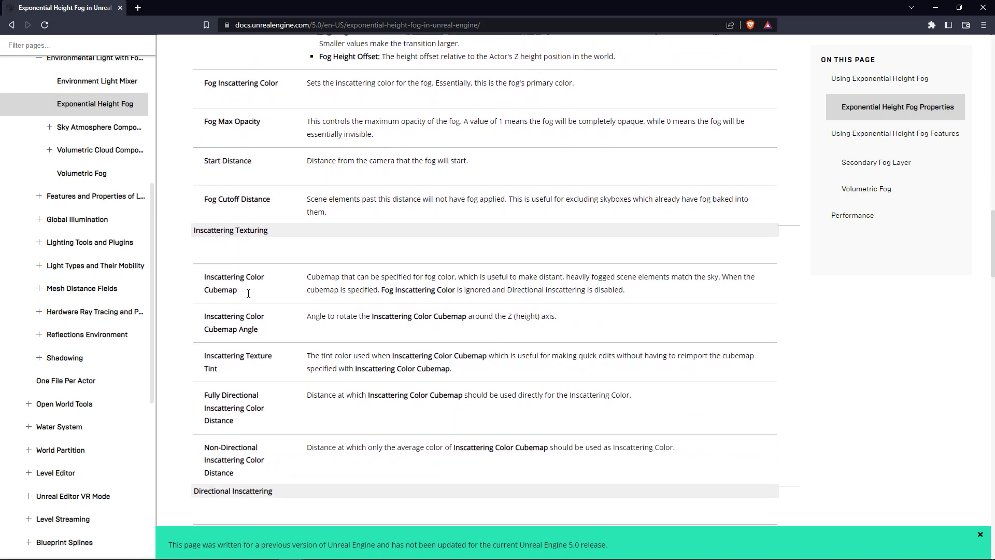
pyautogui.scroll(-5, 243, 285)
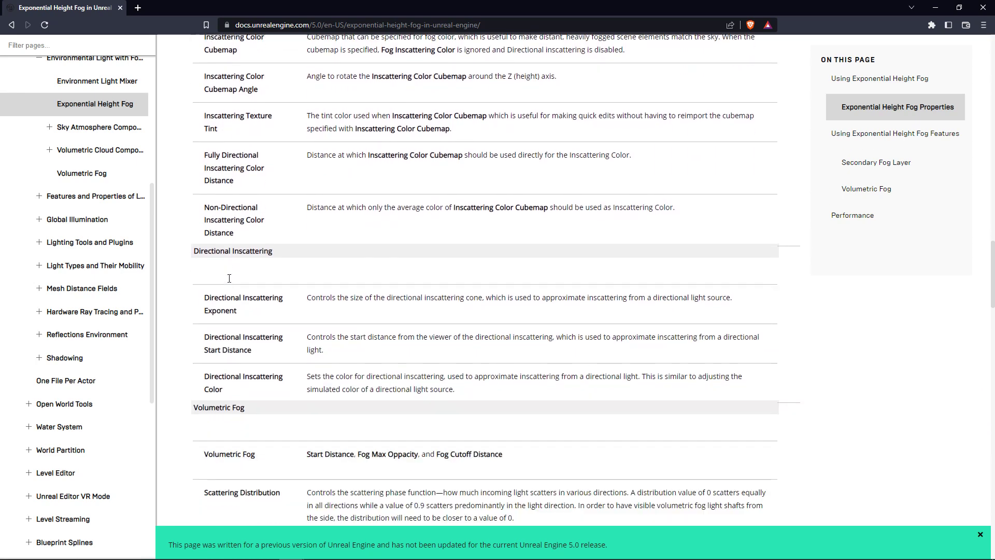
pyautogui.scroll(-14, 230, 280)
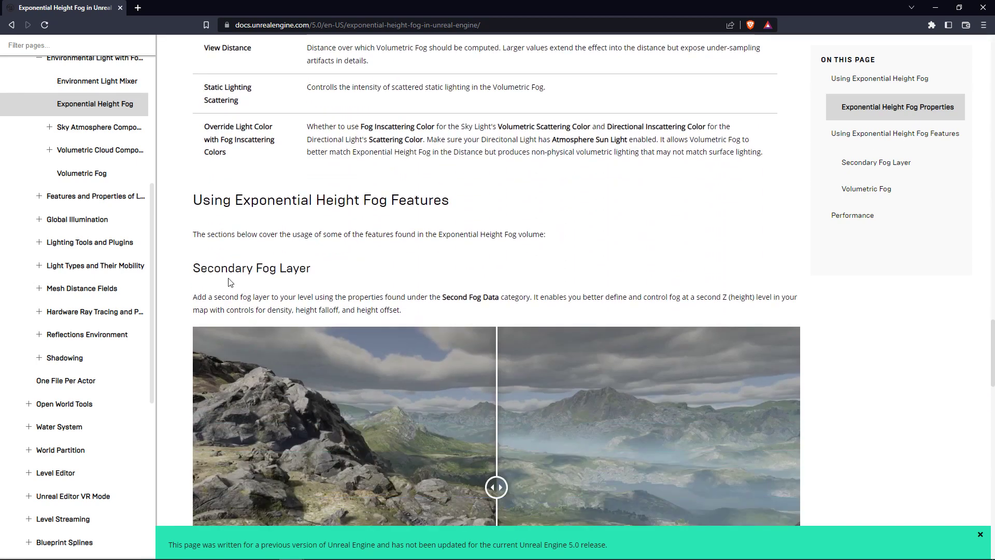
# Read the Secondary Fog Layer section, compare its images with the divider, and continue to the Volumetric Fog section.
pyautogui.scroll(-2, 230, 283)
pyautogui.moveTo(316, 171); pyautogui.dragTo(191, 170)
pyautogui.scroll(-3, 421, 235)
pyautogui.moveTo(495, 235); pyautogui.dragTo(351, 233)
pyautogui.scroll(-3, 577, 267)
pyautogui.scroll(-3, 577, 267)
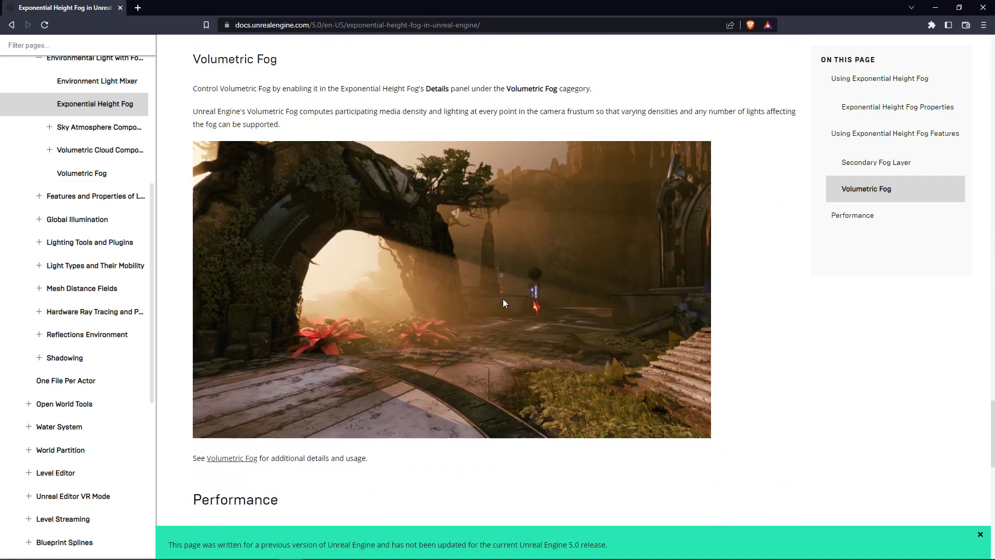
# Examine the Performance section and its Fog Start Distance examples.
pyautogui.scroll(-6, 422, 301)
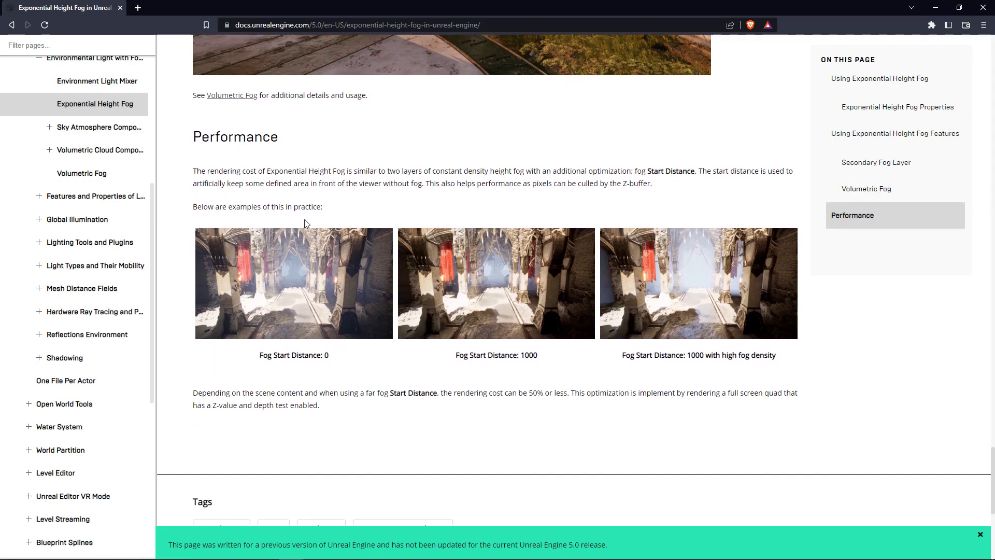
pyautogui.scroll(-2, 304, 220)
pyautogui.scroll(1, 309, 255)
pyautogui.scroll(1, 321, 270)
# Switch back to Unreal Editor and create a new level from a template, discarding the unsaved Untitled_2 level.
pyautogui.hotkey('alt', 'Tab')
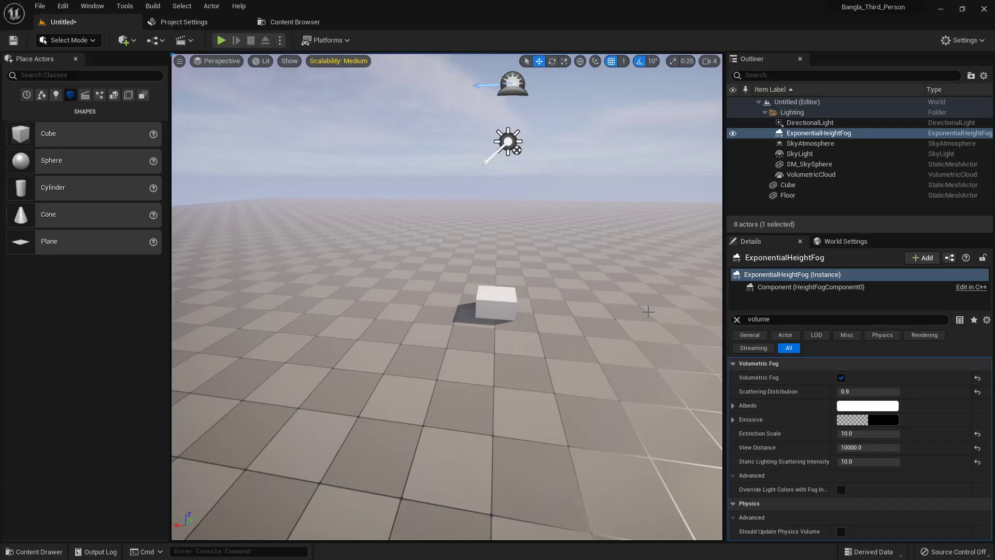
pyautogui.keyDown('alt'); pyautogui.moveTo(515, 264); pyautogui.dragTo(514, 253); pyautogui.keyUp('alt')
pyautogui.click(40, 6)
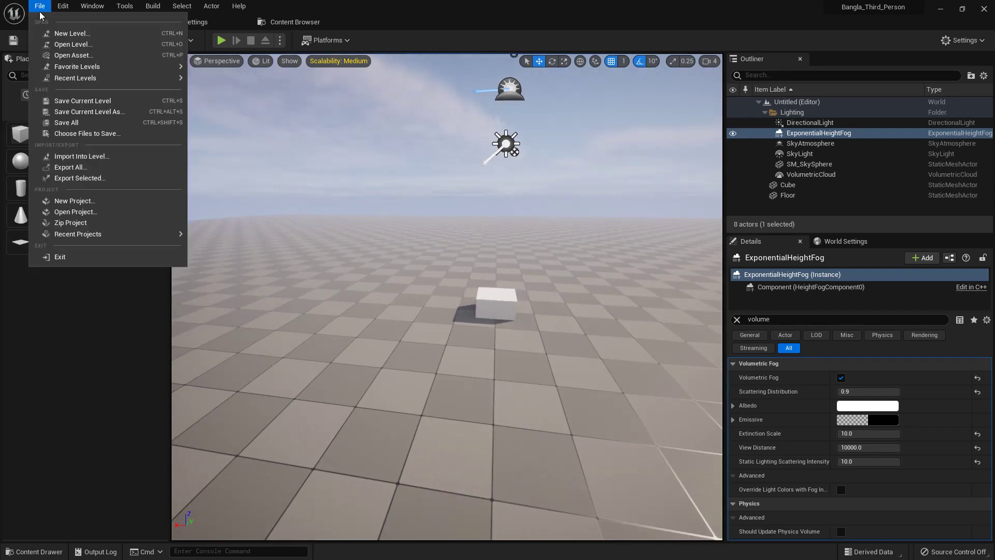
pyautogui.click(57, 31)
pyautogui.click(487, 223)
pyautogui.doubleClick(487, 223)
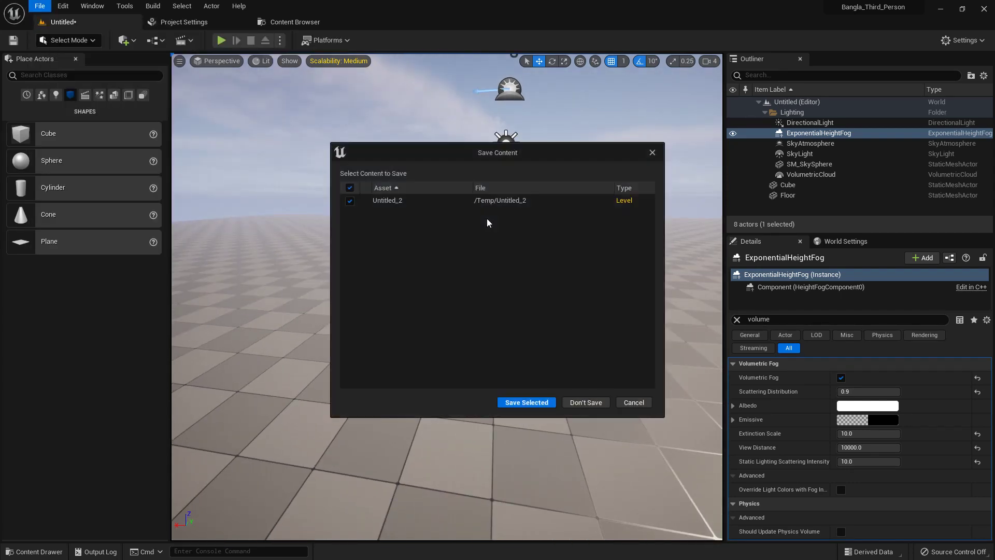
pyautogui.click(588, 405)
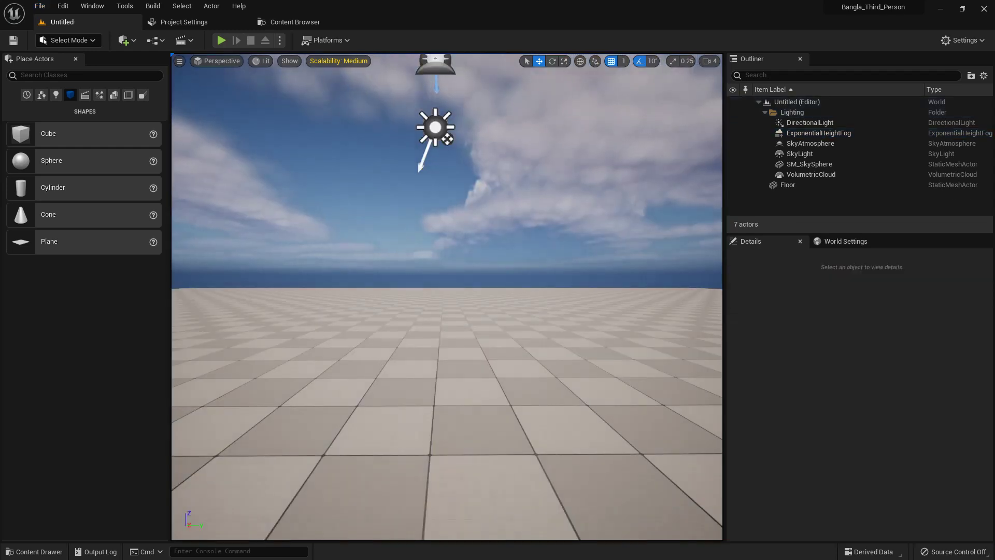
# Pull the viewport camera back until the whole floor is in view, raising the camera speed to 7.
pyautogui.press('s')
pyautogui.moveTo(585, 281)
pyautogui.mouseDown(button='right')
pyautogui.moveTo(571, 311)
pyautogui.moveTo(585, 281)
pyautogui.mouseUp(button='right')
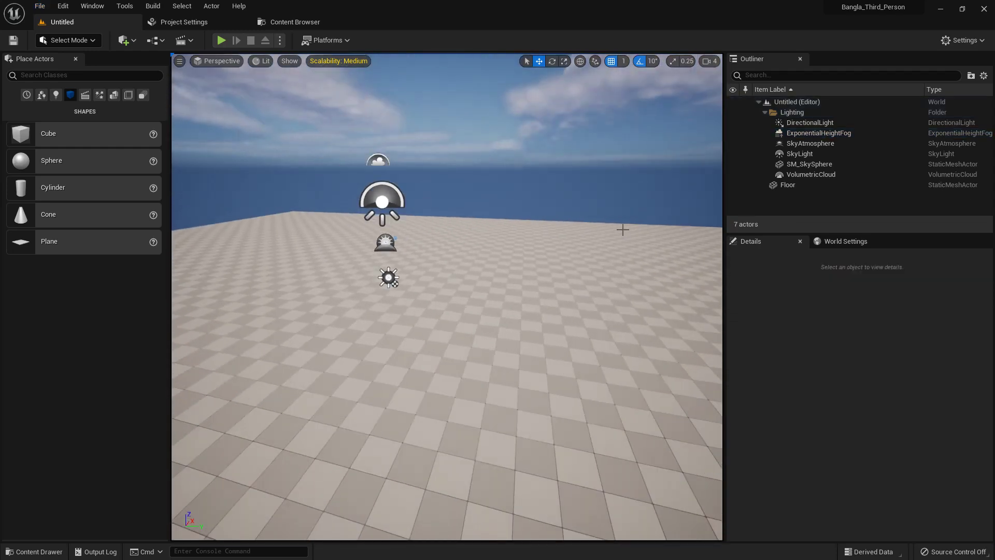
pyautogui.moveTo(622, 229); pyautogui.dragTo(576, 248, button='right')
pyautogui.press('s')
pyautogui.press('s')
pyautogui.click(710, 62)
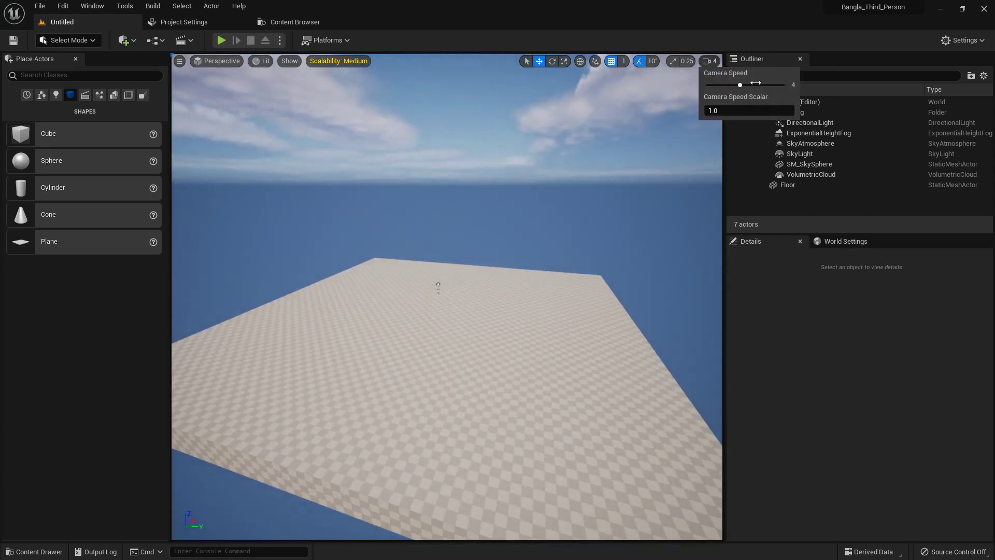
pyautogui.press('s')
pyautogui.moveTo(501, 306); pyautogui.dragTo(517, 302, button='right')
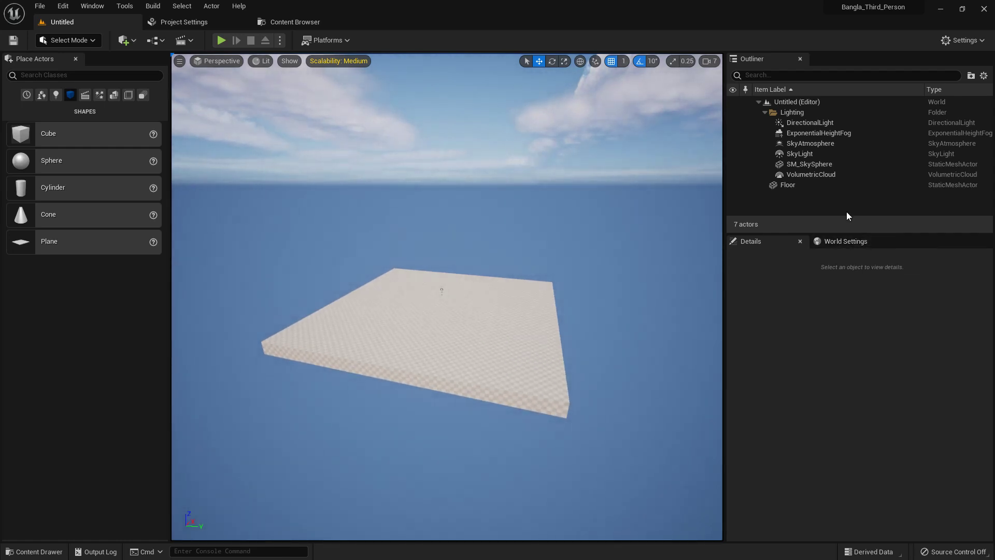
# Select the ExponentialHeightFog actor and look up Exponential Height Fog among the Visual Effects actors available to add.
pyautogui.click(819, 134)
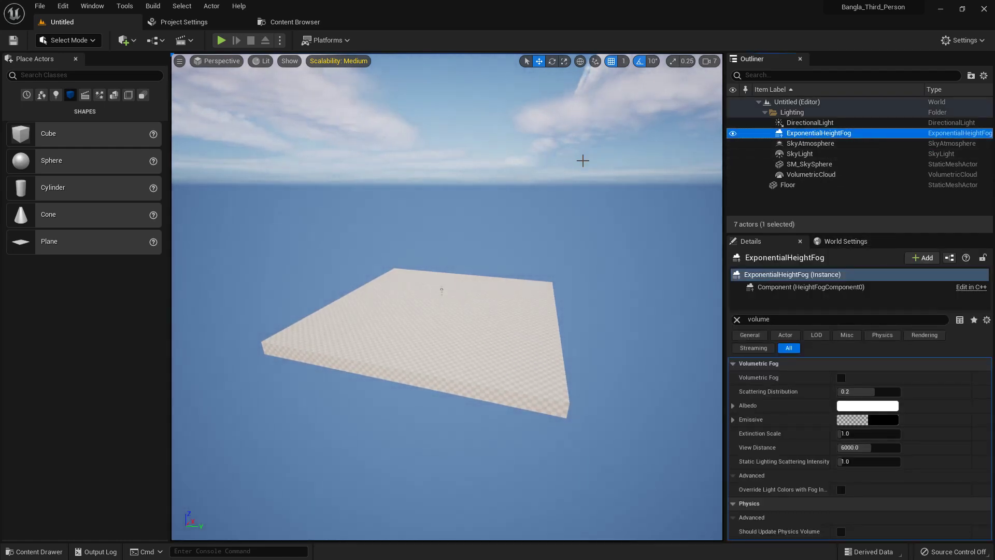
pyautogui.click(89, 7)
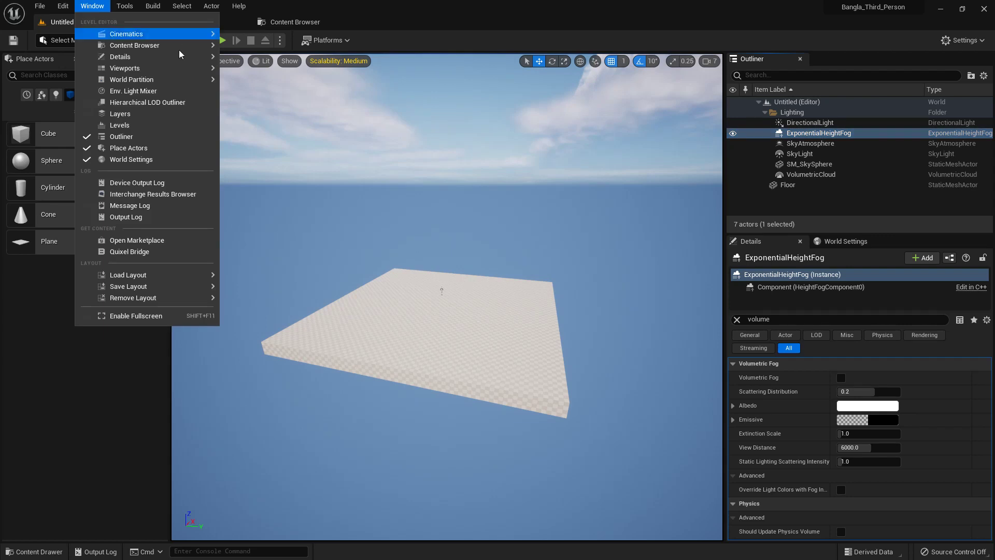
pyautogui.click(286, 173)
pyautogui.click(134, 41)
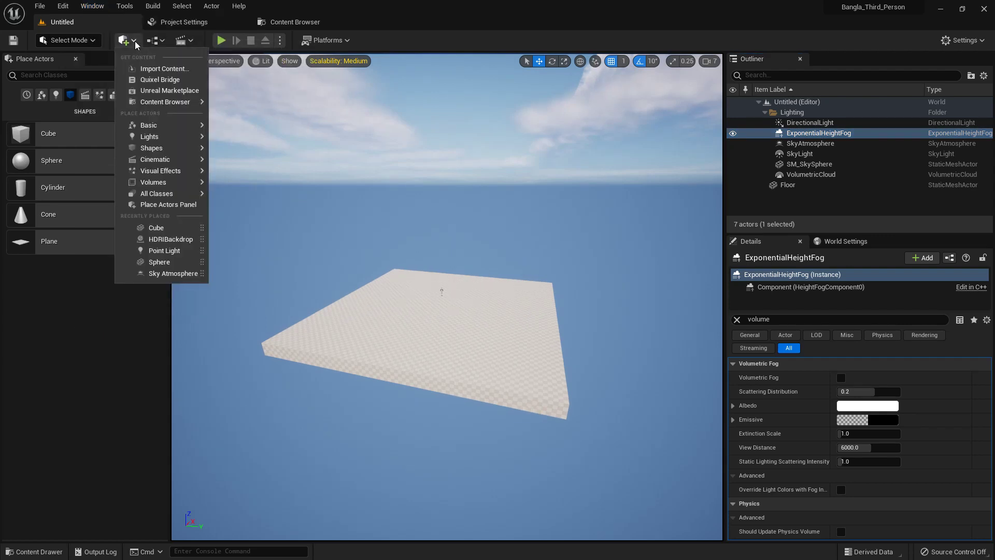
pyautogui.moveTo(165, 174)
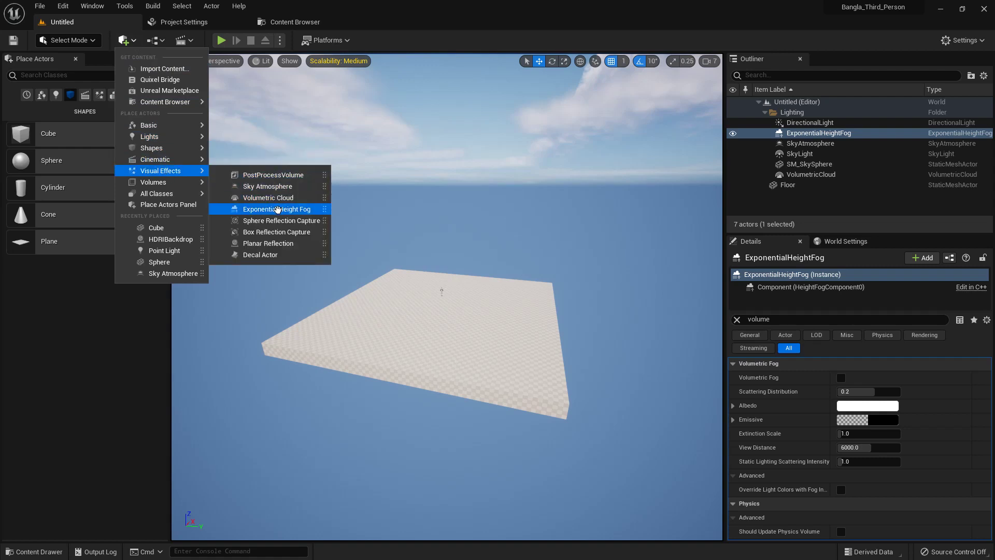
pyautogui.click(357, 172)
# Search the placeable actors for "height", check how the Place Actors panel is shown, and clear the search.
pyautogui.click(47, 75)
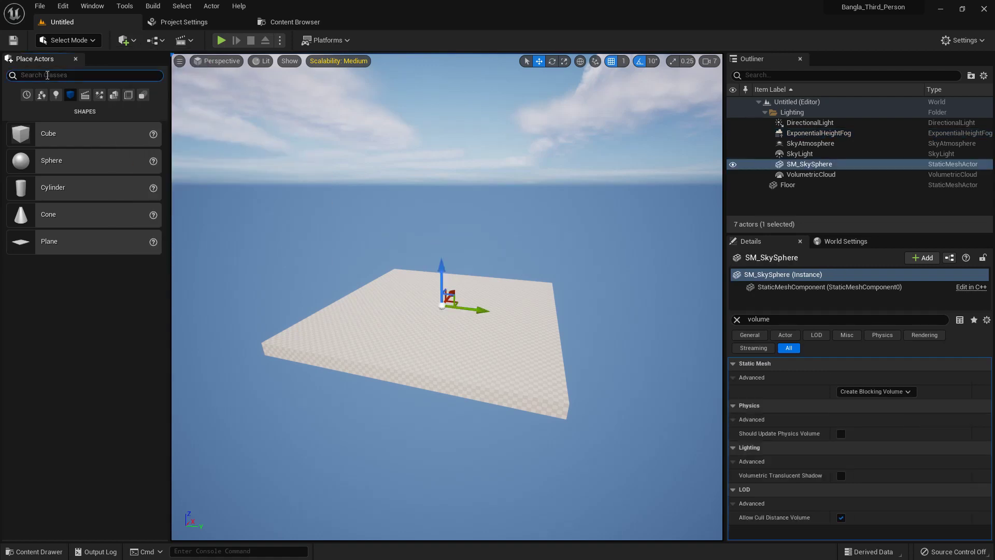
pyautogui.write('height')
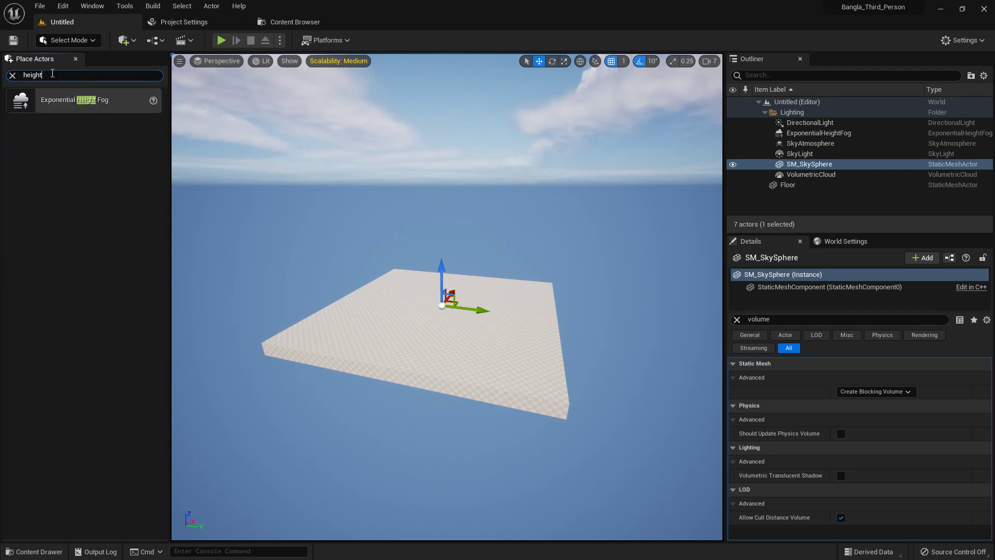
pyautogui.click(93, 6)
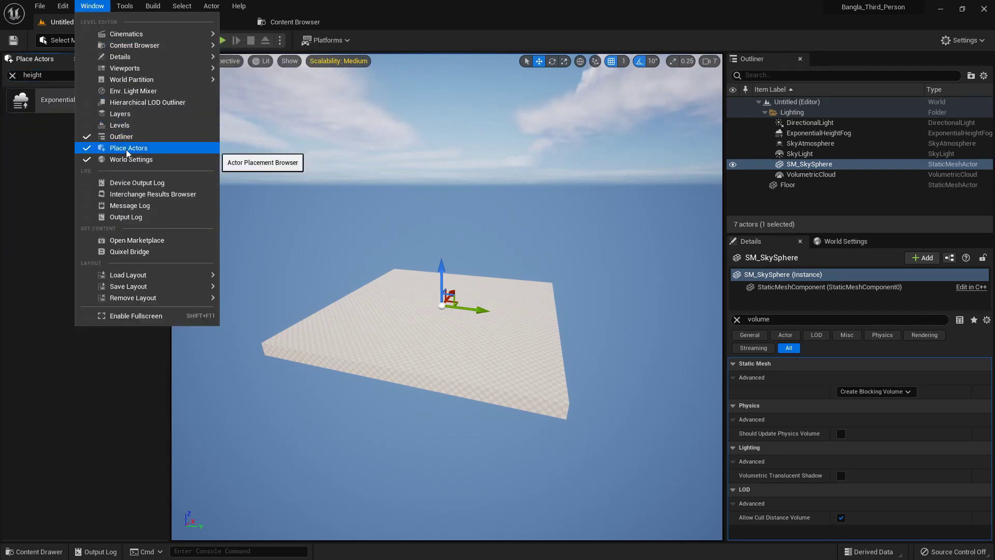
pyautogui.click(296, 176)
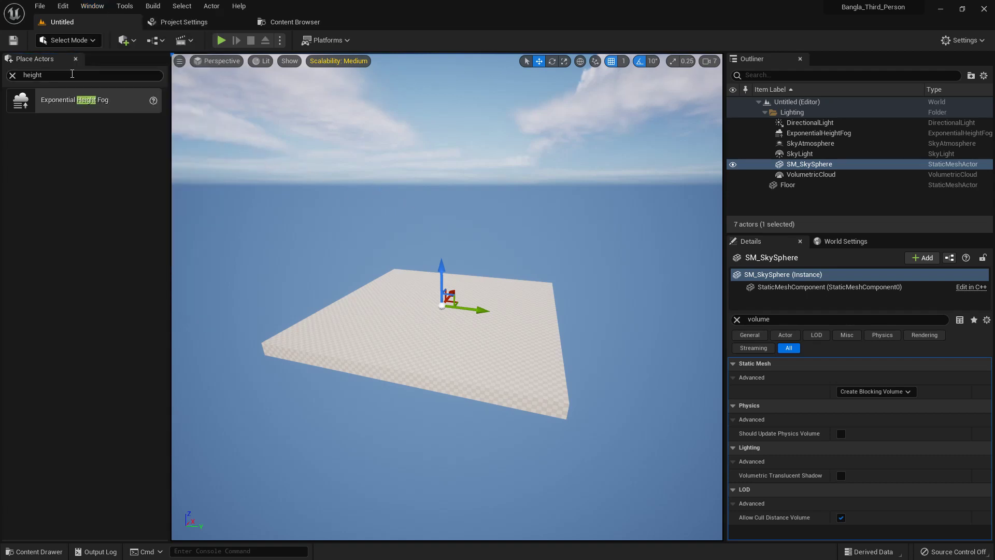
pyautogui.click(12, 77)
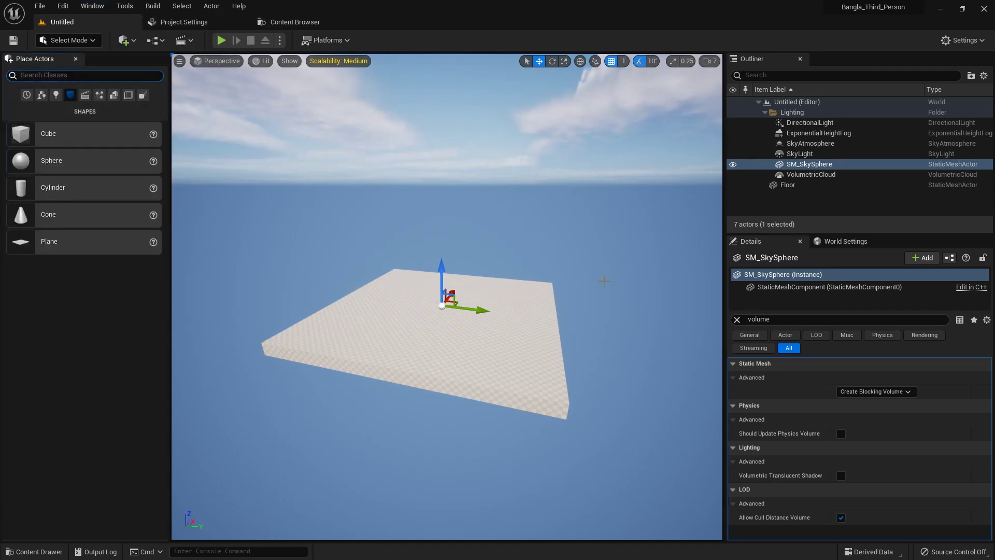
# Delete the ExponentialHeightFog actor from the level and view the floor and horizon without it.
pyautogui.keyDown('alt'); pyautogui.moveTo(545, 244); pyautogui.dragTo(570, 239); pyautogui.keyUp('alt')
pyautogui.scroll(3, 545, 243)
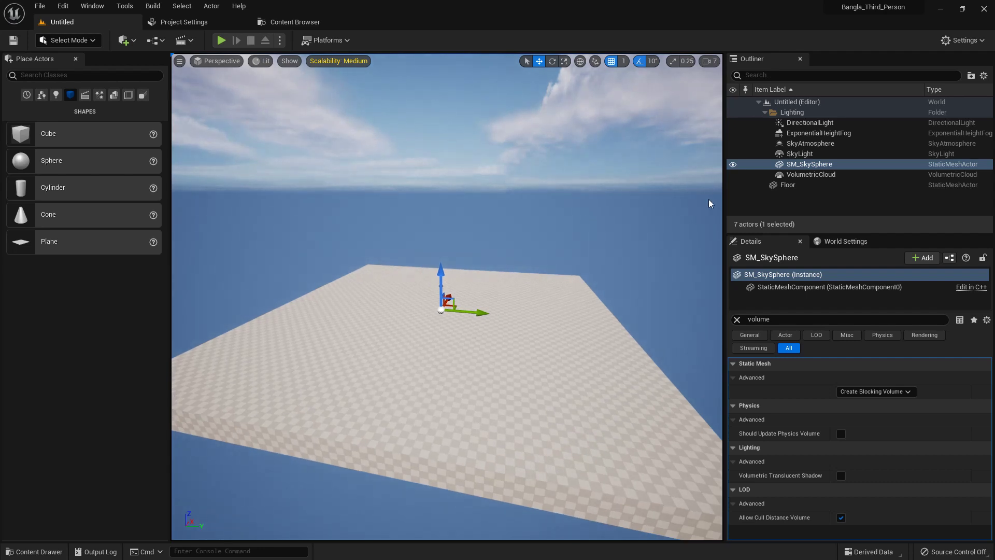
pyautogui.click(819, 132)
pyautogui.press('f')
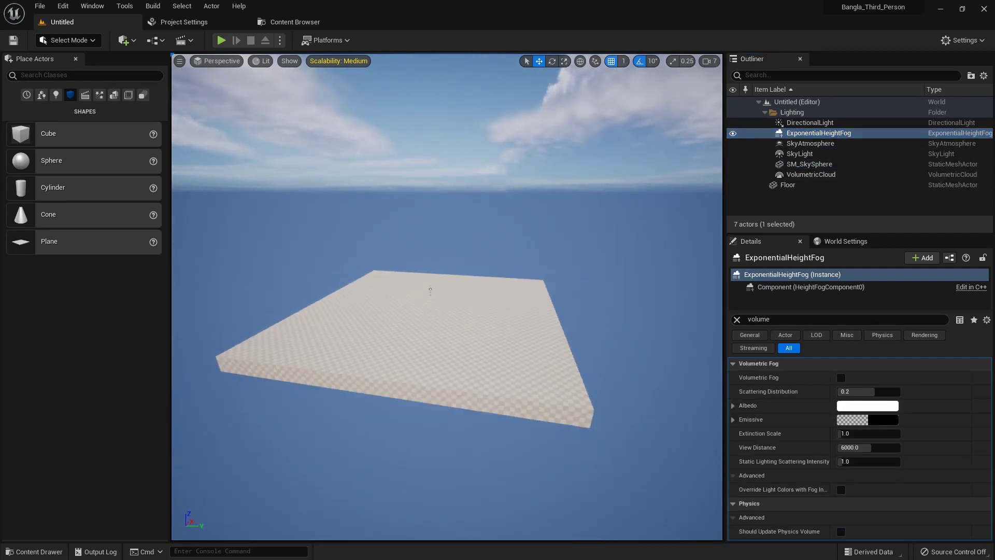
pyautogui.press('Delete')
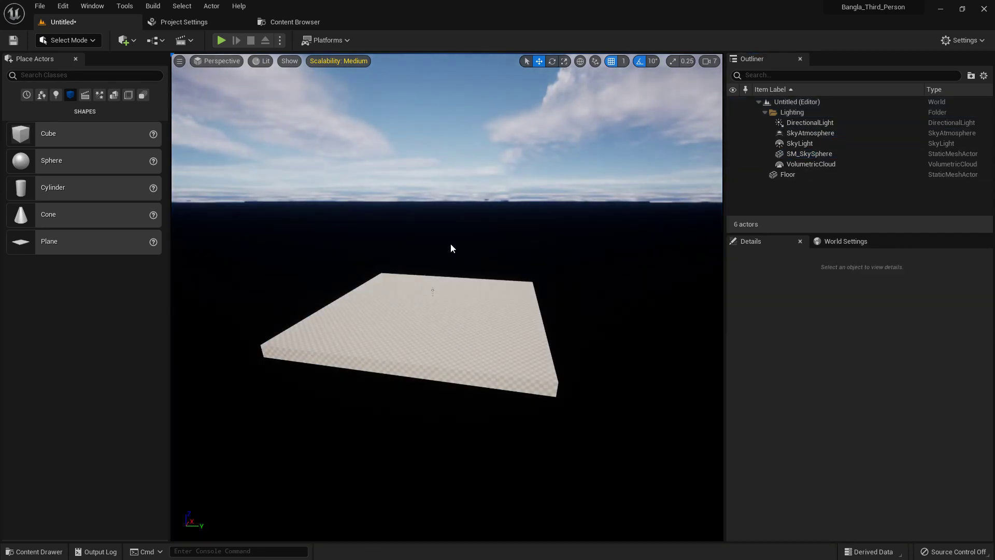
pyautogui.moveTo(450, 244)
pyautogui.keyDown('alt'); pyautogui.mouseDown()
pyautogui.moveTo(491, 211)
pyautogui.moveTo(495, 235)
pyautogui.moveTo(470, 242)
pyautogui.mouseUp(); pyautogui.keyUp('alt')
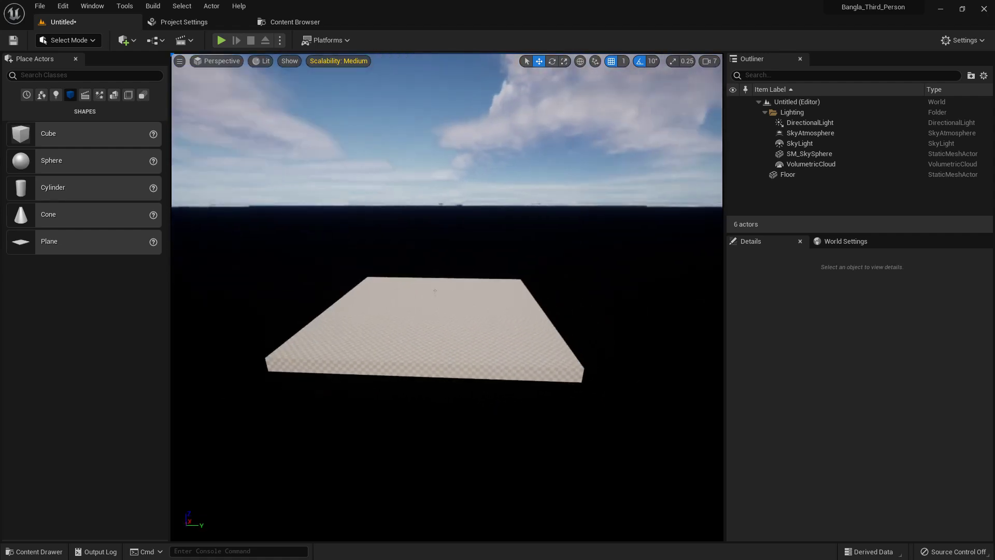
# Find Exponential Height Fog by searching "height", place it on the floor, and reset the actor's location to 0.0, 0.0, 0.0.
pyautogui.click(47, 76)
pyautogui.write('height')
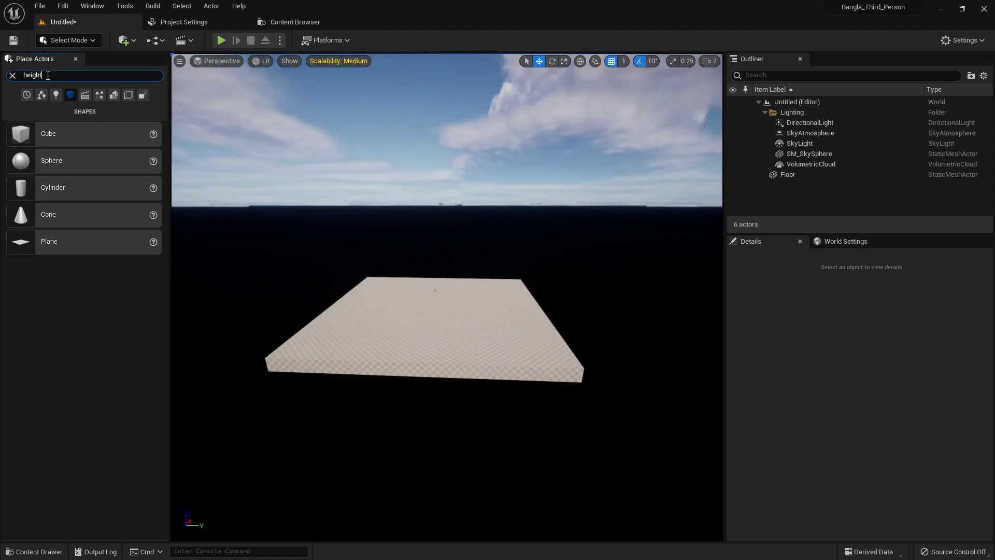
pyautogui.moveTo(78, 100); pyautogui.dragTo(447, 324)
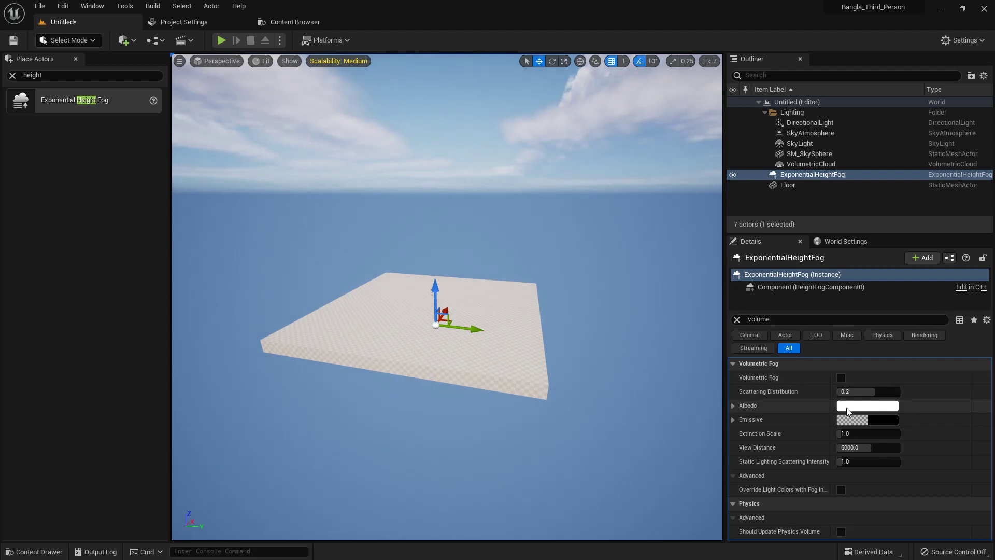
pyautogui.click(736, 319)
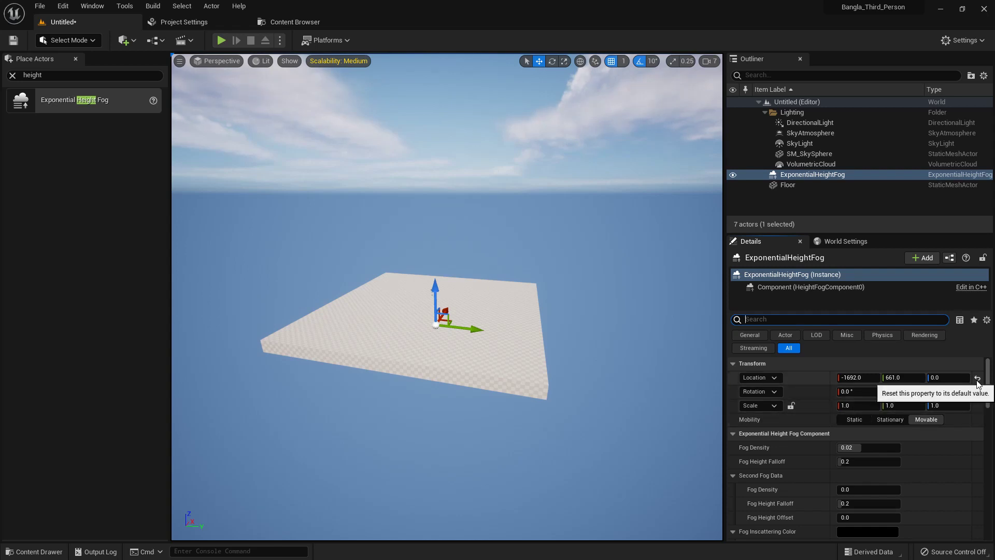
pyautogui.click(977, 379)
# Try a Fog Density of 0.05 on the fog actor and return it to 0.02.
pyautogui.scroll(-1, 909, 413)
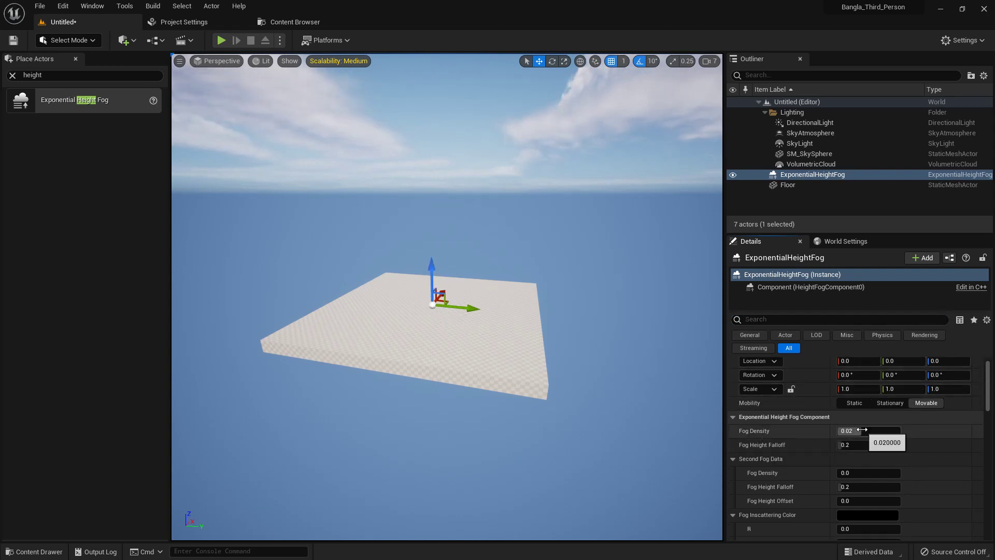
pyautogui.moveTo(860, 431); pyautogui.dragTo(881, 431)
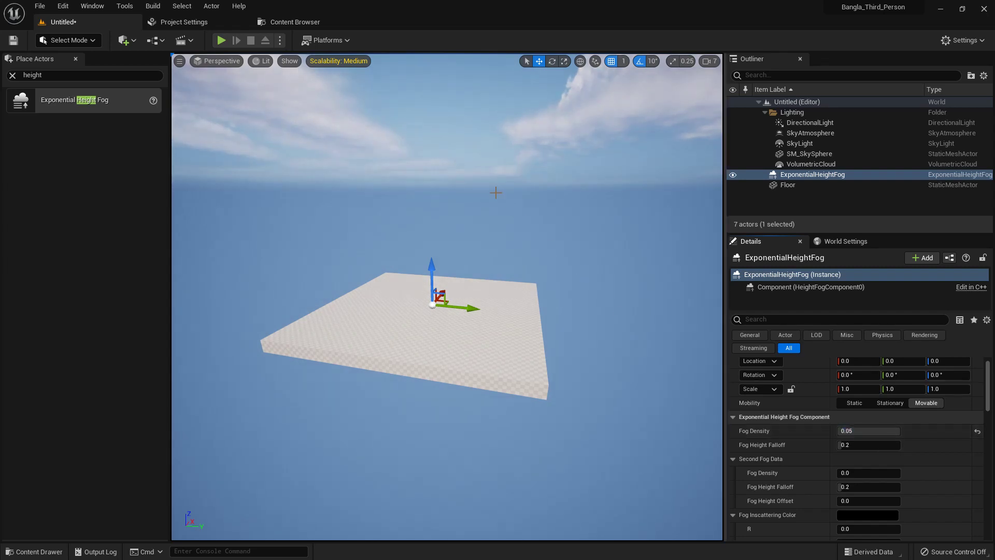
pyautogui.moveTo(869, 431)
pyautogui.mouseDown()
pyautogui.moveTo(838, 431)
pyautogui.moveTo(900, 431)
pyautogui.moveTo(858, 431)
pyautogui.mouseUp()
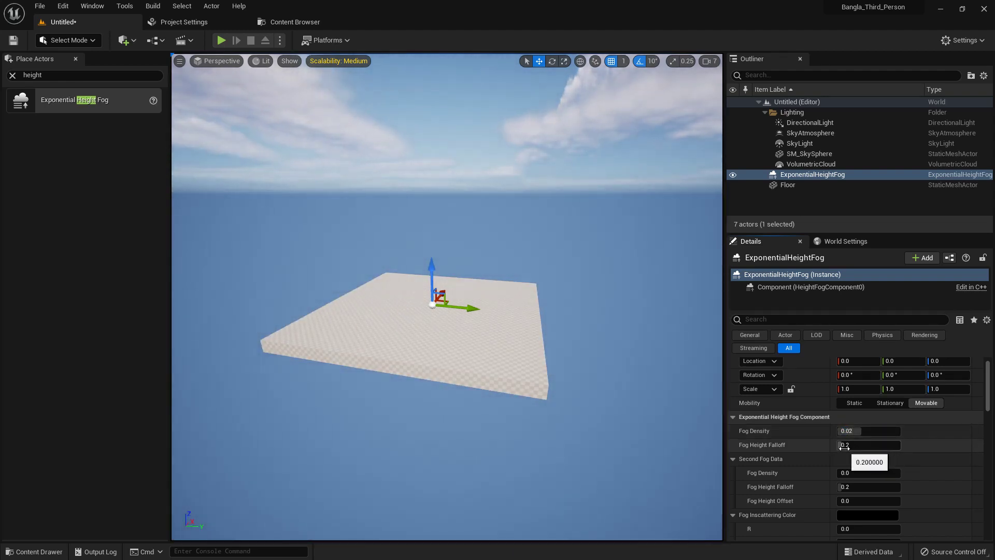
# Try a Fog Height Falloff of 0.001, view the floor from the opposite side, and restore the default falloff.
pyautogui.moveTo(855, 445)
pyautogui.mouseDown()
pyautogui.moveTo(899, 445)
pyautogui.moveTo(838, 445)
pyautogui.mouseUp()
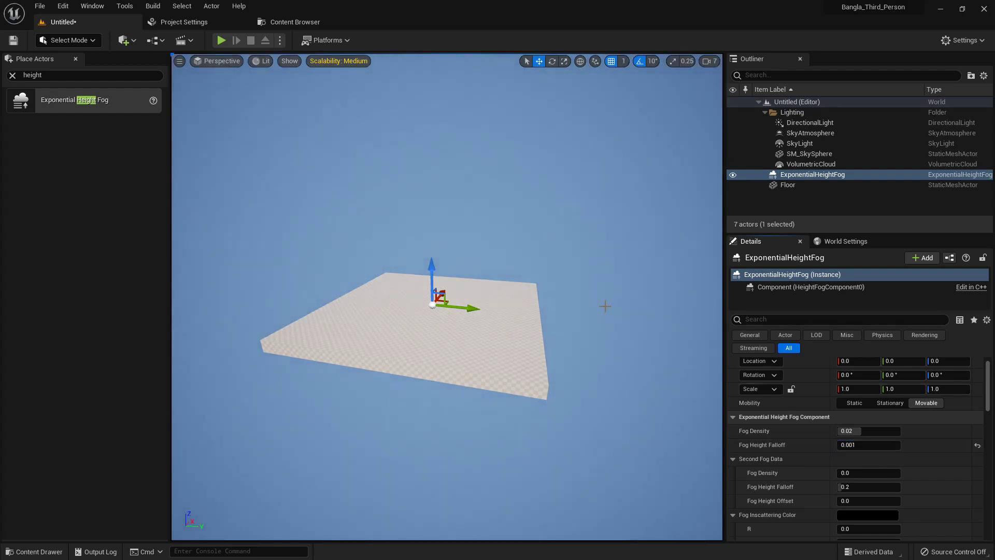
pyautogui.moveTo(606, 306); pyautogui.dragTo(566, 287, button='middle')
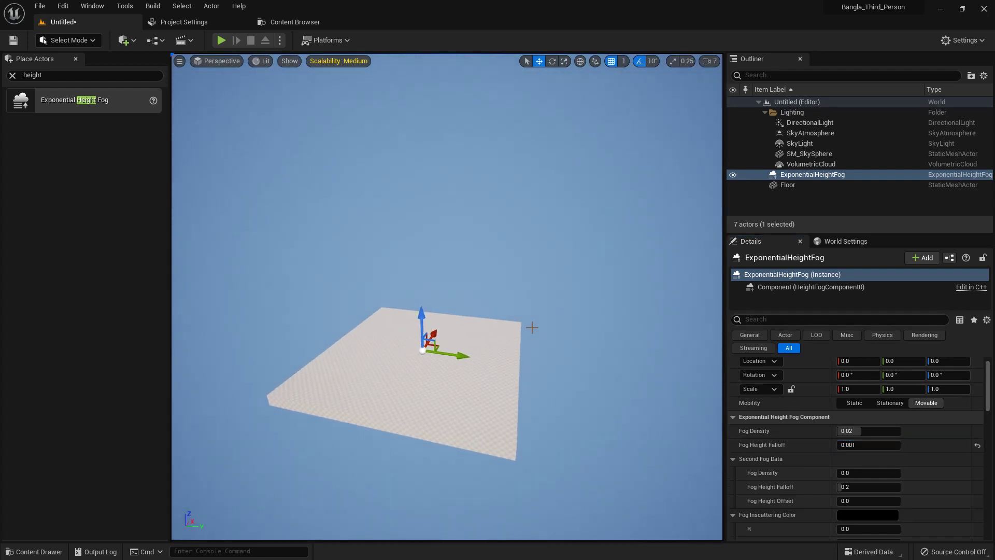
pyautogui.keyDown('alt'); pyautogui.moveTo(523, 333); pyautogui.dragTo(462, 285); pyautogui.keyUp('alt')
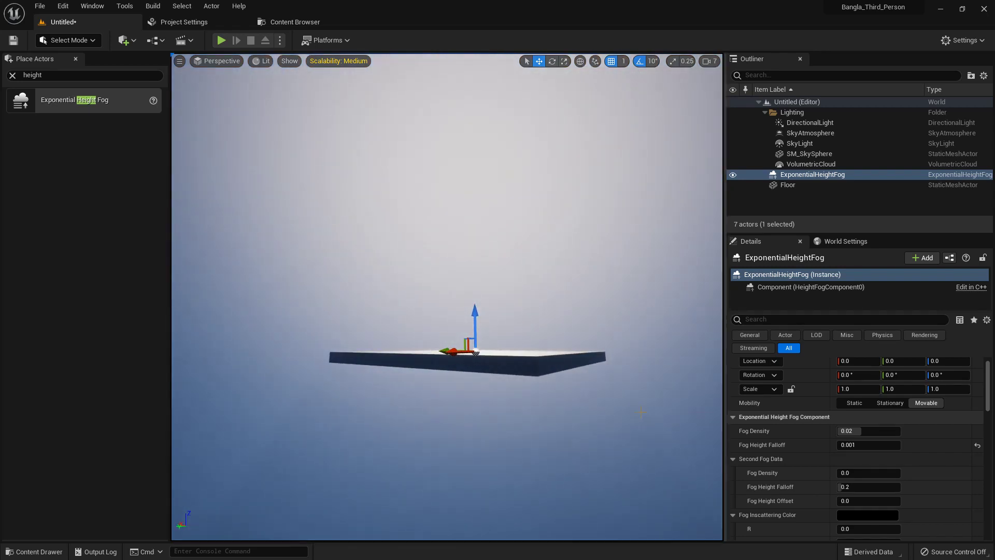
pyautogui.click(977, 446)
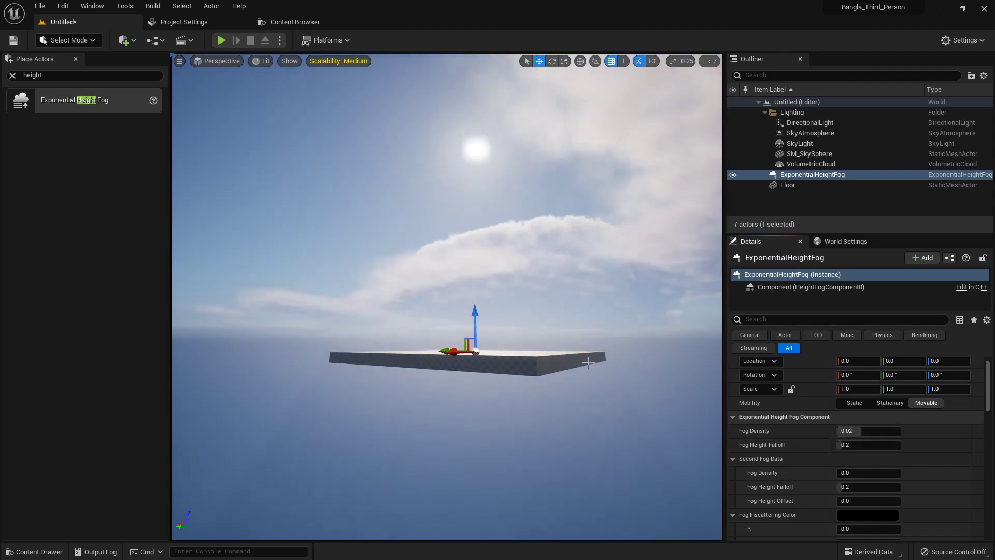
# Set the Second Fog Data density to 0.05, and try its Fog Height Falloff at 0.001 before restoring the default falloff.
pyautogui.press('d')
pyautogui.moveTo(587, 345); pyautogui.dragTo(394, 358, button='right')
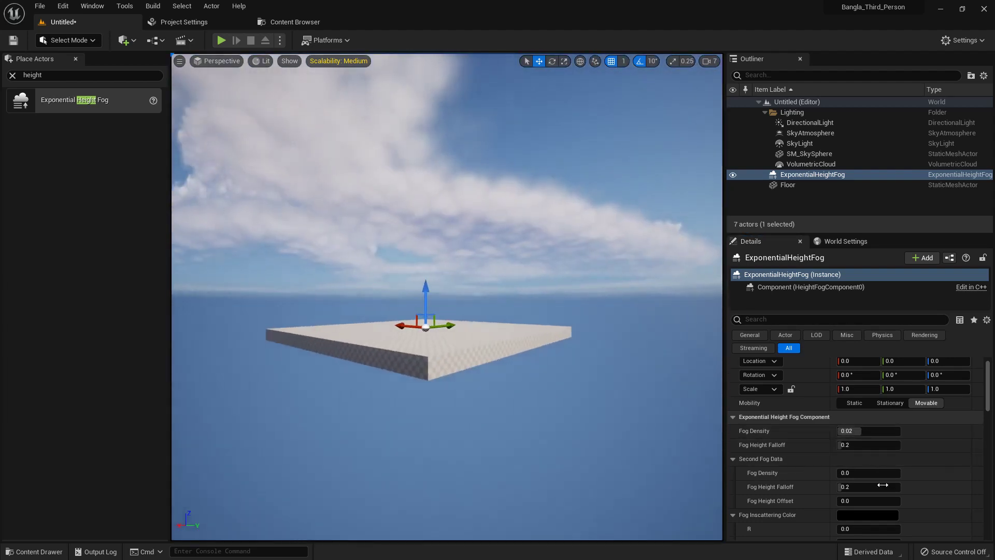
pyautogui.moveTo(861, 473); pyautogui.dragTo(838, 487)
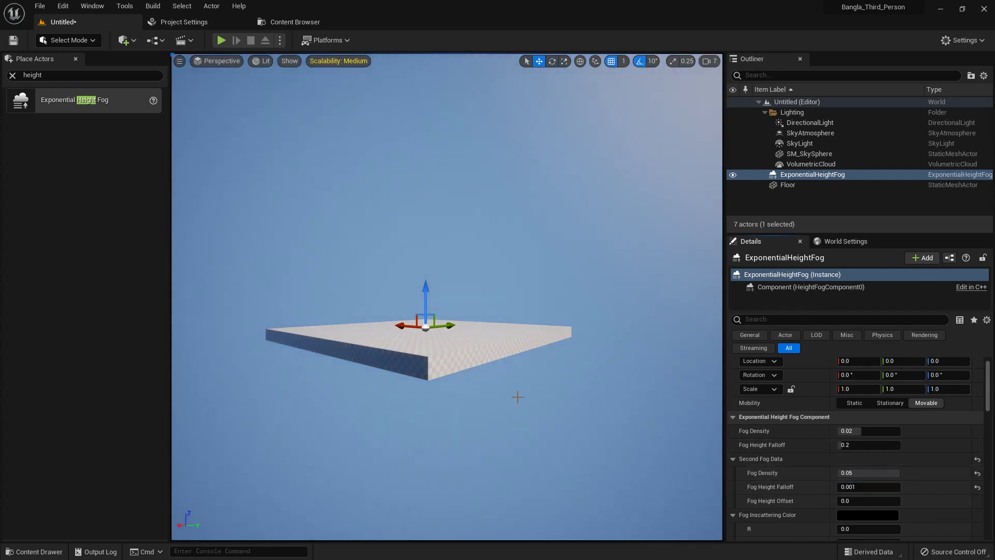
pyautogui.keyDown('alt'); pyautogui.moveTo(447, 296); pyautogui.dragTo(596, 296); pyautogui.keyUp('alt')
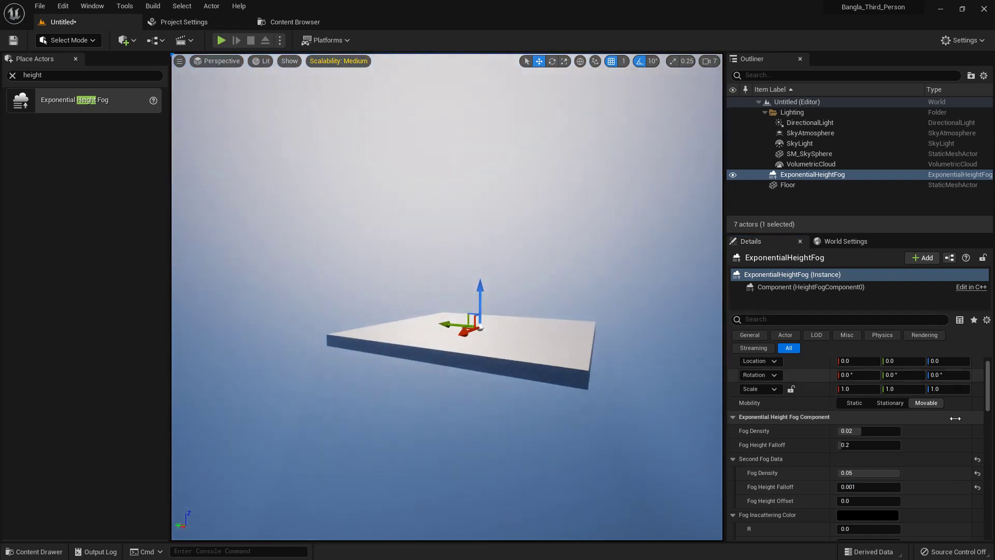
pyautogui.click(978, 487)
# Try a main Fog Density of 0.05 while viewing the floor, and reset both the main and second fog densities to default.
pyautogui.moveTo(850, 430); pyautogui.dragTo(882, 431)
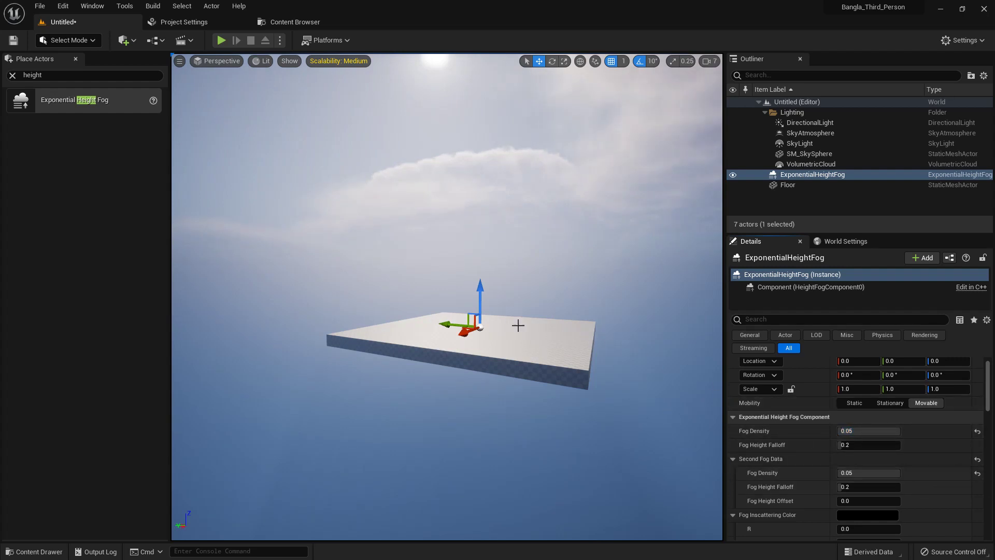
pyautogui.keyDown('alt'); pyautogui.moveTo(580, 371); pyautogui.dragTo(606, 375); pyautogui.keyUp('alt')
pyautogui.scroll(-2, 844, 425)
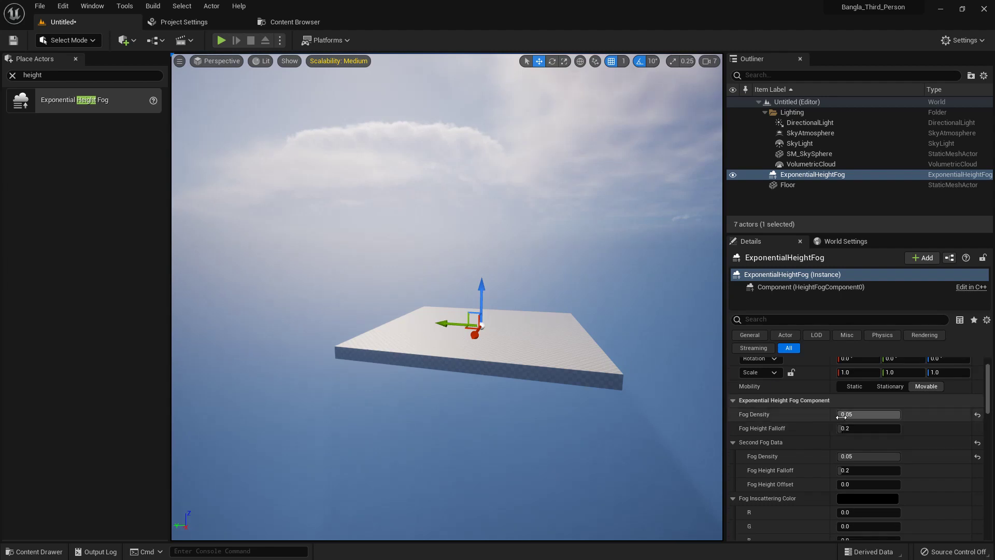
pyautogui.scroll(-1, 840, 416)
pyautogui.click(978, 381)
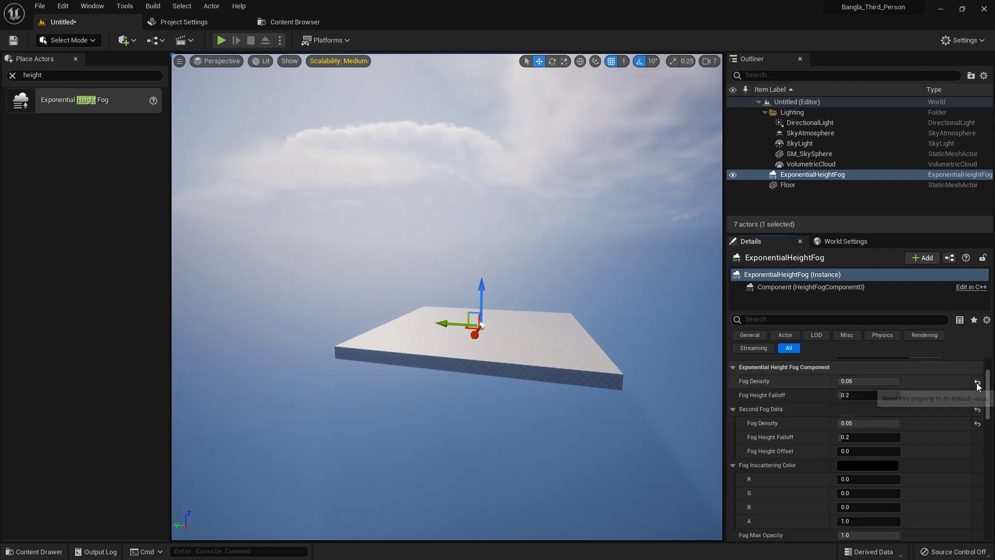
pyautogui.click(977, 412)
pyautogui.click(854, 466)
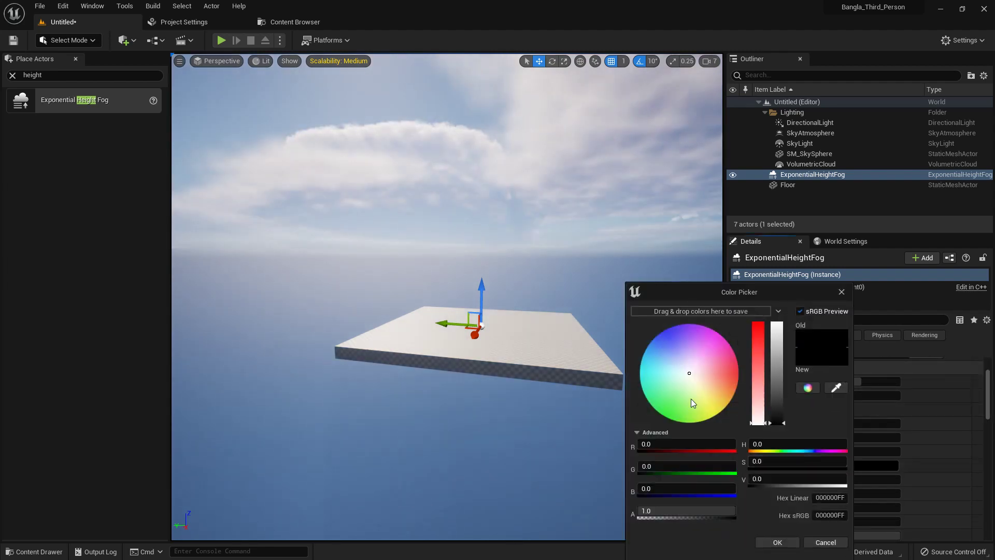
pyautogui.moveTo(675, 356); pyautogui.dragTo(688, 382)
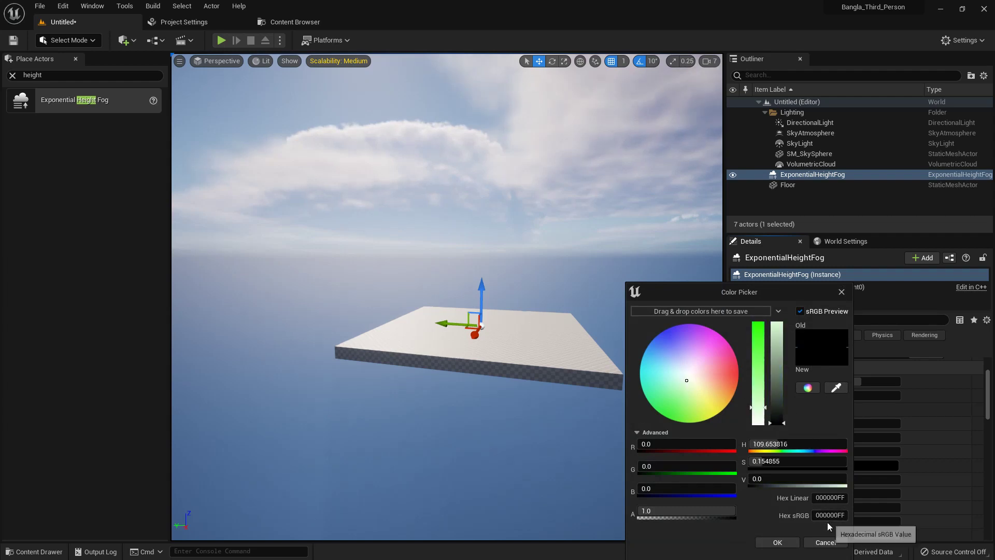
pyautogui.click(825, 542)
# Set both the main Fog Density and the Second Fog Data density to 0.05.
pyautogui.scroll(4, 860, 418)
pyautogui.moveTo(863, 447); pyautogui.dragTo(901, 447)
pyautogui.moveTo(855, 495); pyautogui.dragTo(825, 467)
# Set the Fog Inscattering Color to a pale blue with about R 0.648, G 0.788 and B 0.839.
pyautogui.scroll(-5, 826, 466)
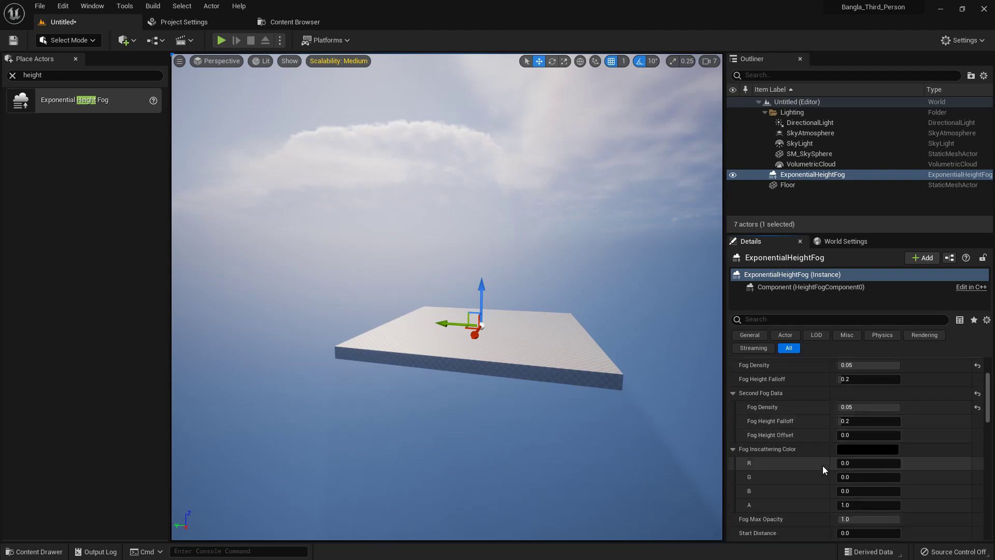
pyautogui.click(855, 418)
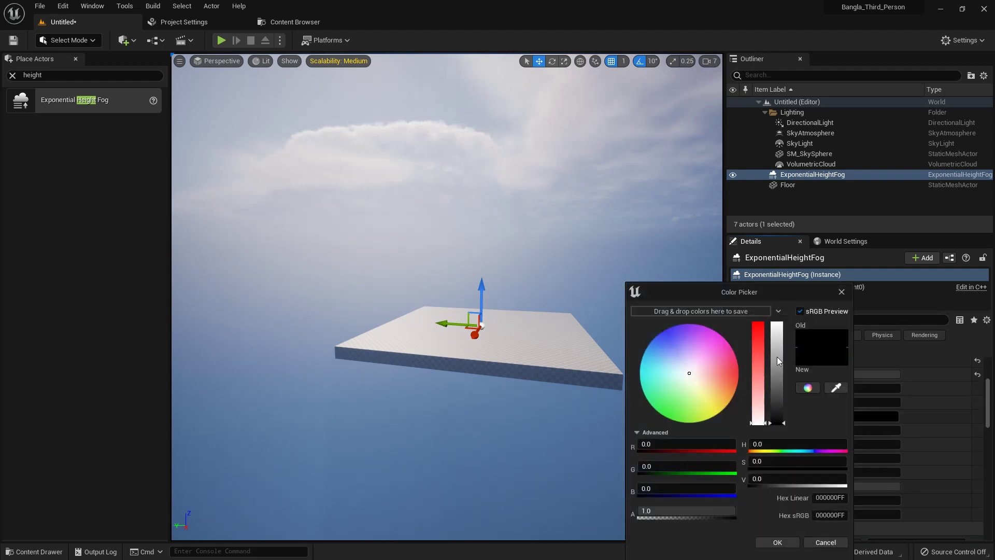
pyautogui.moveTo(776, 357); pyautogui.dragTo(779, 339)
pyautogui.moveTo(679, 381)
pyautogui.mouseDown()
pyautogui.moveTo(662, 384)
pyautogui.moveTo(682, 378)
pyautogui.moveTo(675, 359)
pyautogui.moveTo(661, 399)
pyautogui.moveTo(676, 411)
pyautogui.moveTo(701, 404)
pyautogui.moveTo(712, 383)
pyautogui.moveTo(680, 374)
pyautogui.mouseUp()
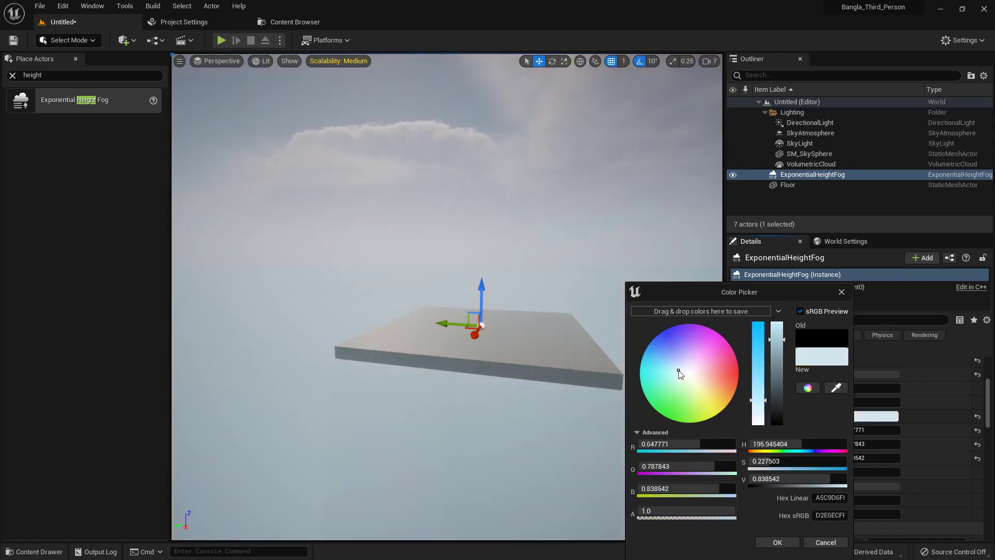
pyautogui.click(778, 542)
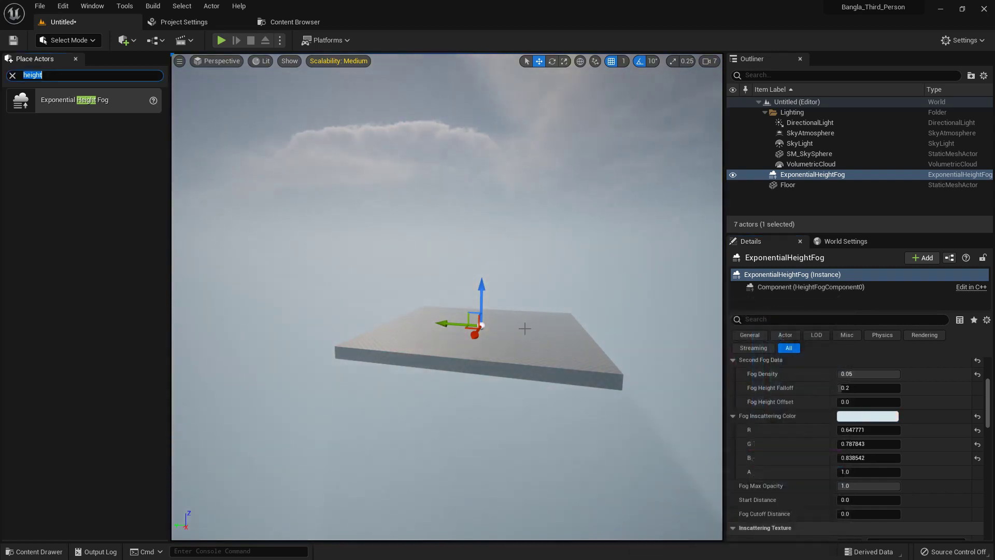
# Compare the floor and sky with and without fog by toggling the ExponentialHeightFog actor's visibility, leaving it shown.
pyautogui.scroll(1, 548, 384)
pyautogui.keyDown('alt'); pyautogui.moveTo(578, 379); pyautogui.dragTo(363, 384); pyautogui.keyUp('alt')
pyautogui.scroll(2, 856, 398)
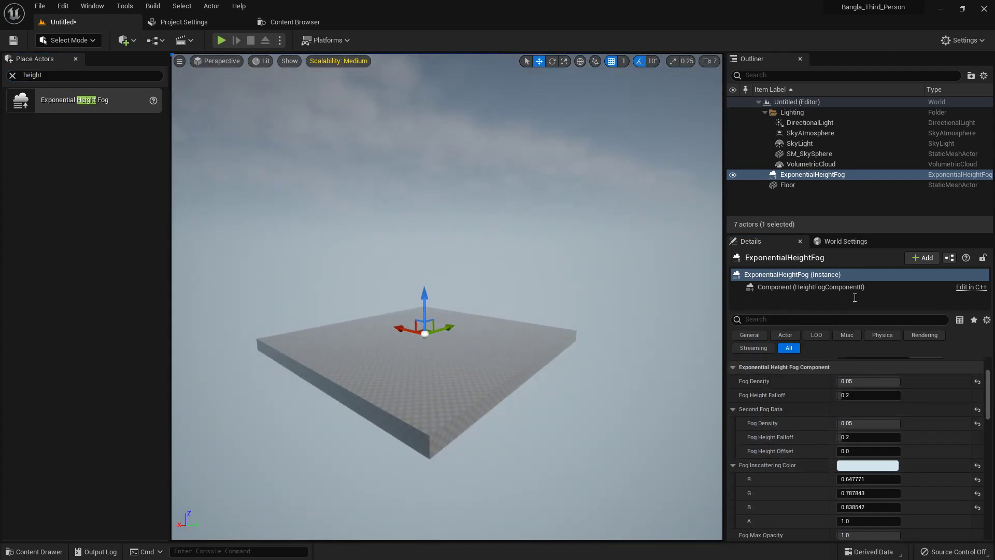
pyautogui.click(733, 176)
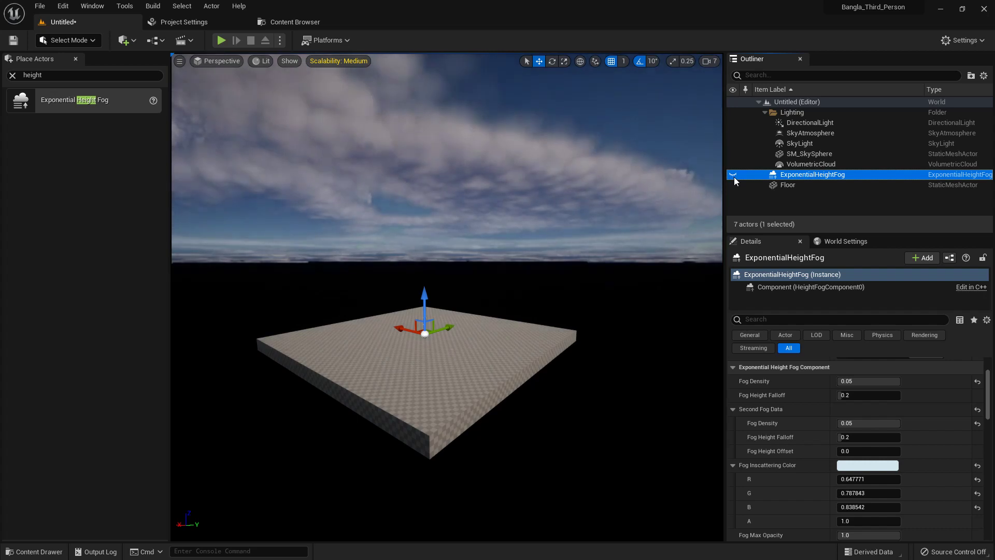
pyautogui.click(734, 176)
pyautogui.click(734, 177)
pyautogui.click(734, 176)
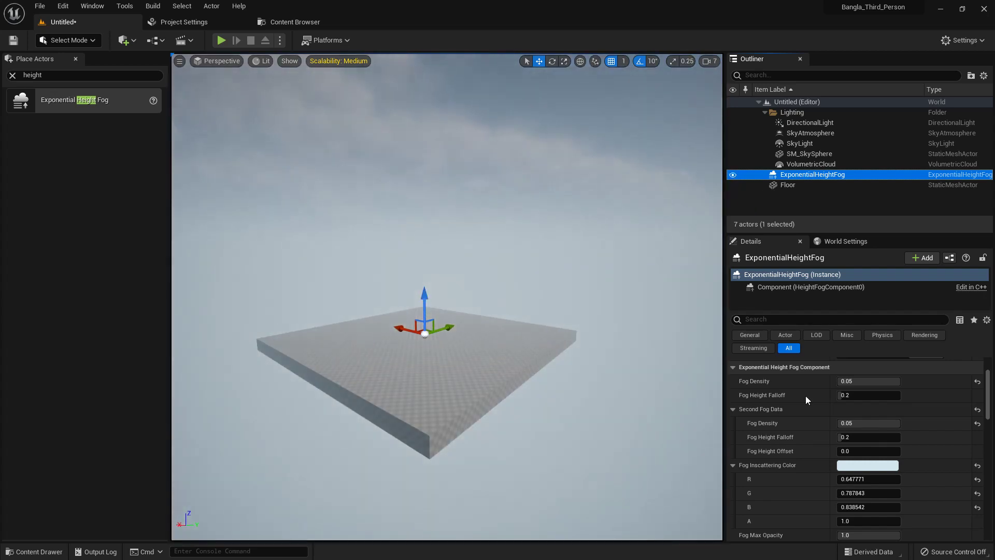
# Try a Fog Cutoff Distance of 259200 and reset it to its default.
pyautogui.scroll(-3, 828, 421)
pyautogui.scroll(-1, 844, 408)
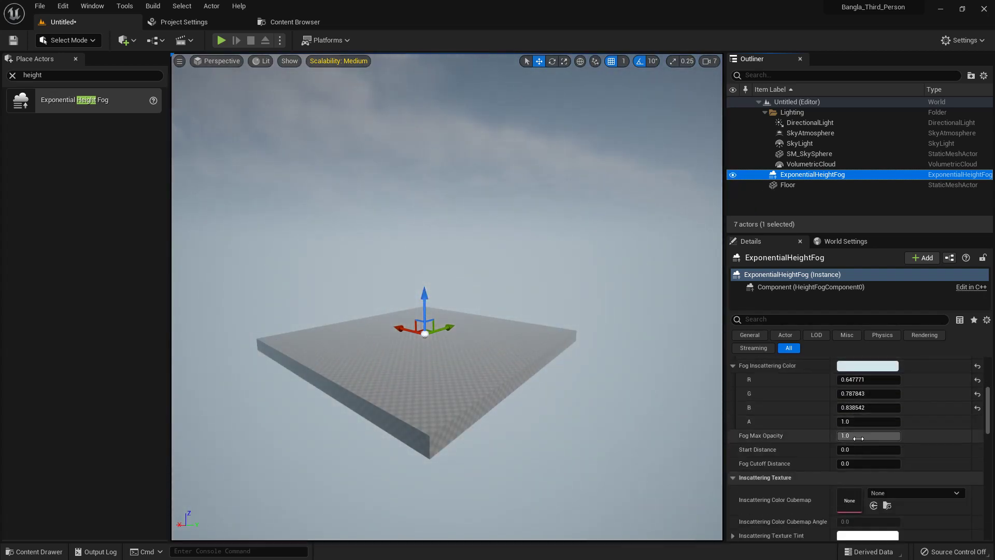
pyautogui.moveTo(855, 450)
pyautogui.mouseDown()
pyautogui.moveTo(900, 450)
pyautogui.moveTo(838, 450)
pyautogui.moveTo(900, 450)
pyautogui.moveTo(838, 450)
pyautogui.moveTo(912, 462)
pyautogui.moveTo(866, 462)
pyautogui.mouseUp()
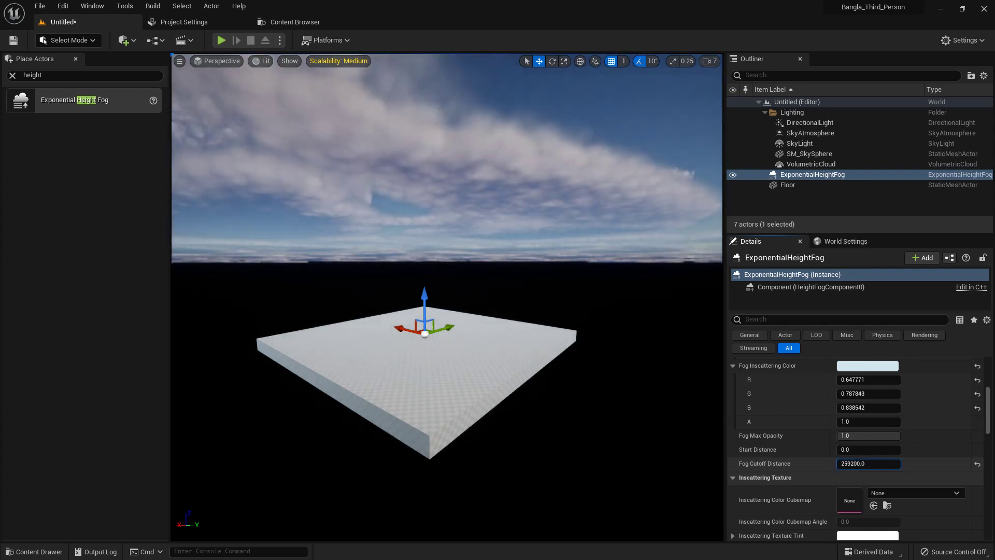
pyautogui.click(977, 465)
# Try a Directional Inscattering Exponent of 43.68 and reset it to its default.
pyautogui.scroll(-3, 864, 441)
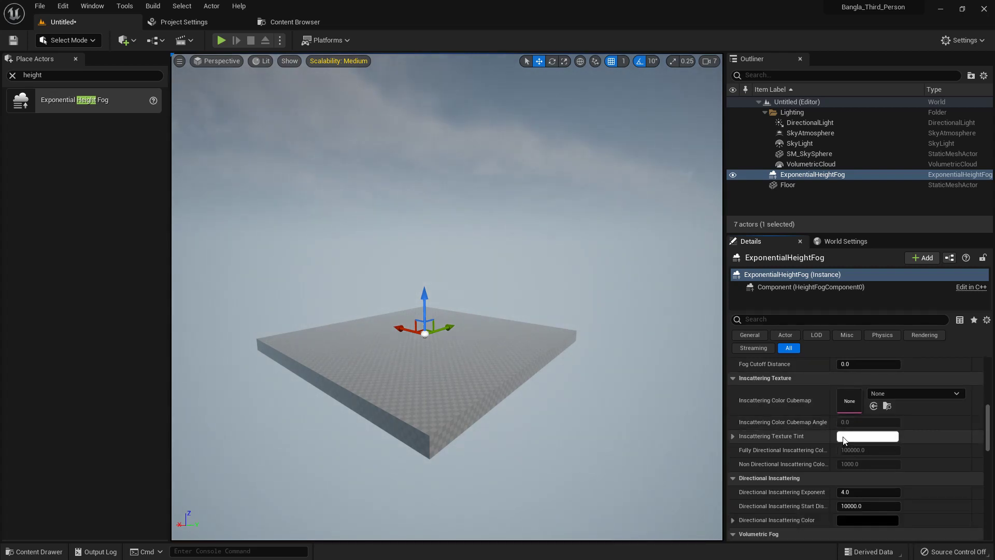
pyautogui.scroll(-2, 863, 433)
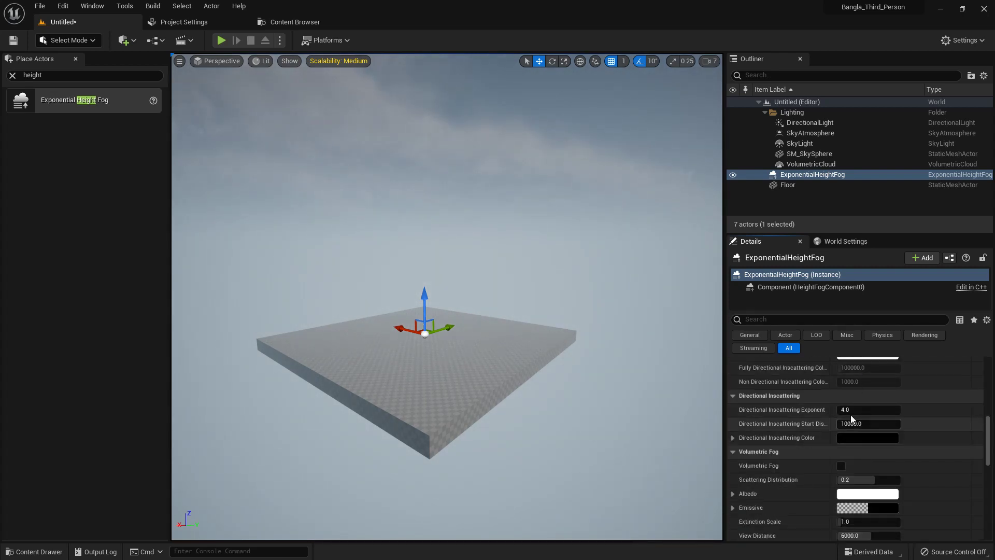
pyautogui.moveTo(848, 410); pyautogui.dragTo(876, 411)
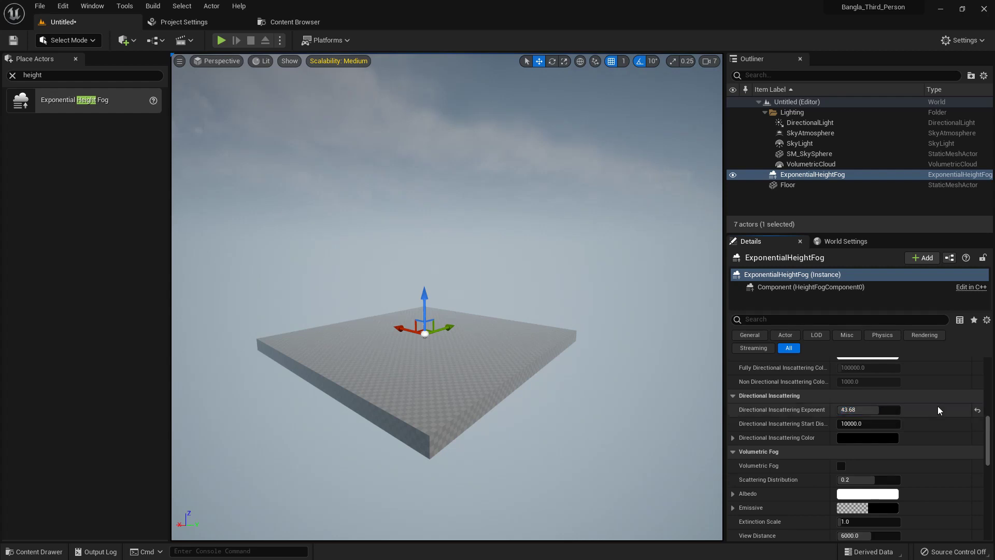
pyautogui.click(978, 410)
# Enable Volumetric Fog on the ExponentialHeightFog actor with the view facing the sun.
pyautogui.scroll(-1, 871, 459)
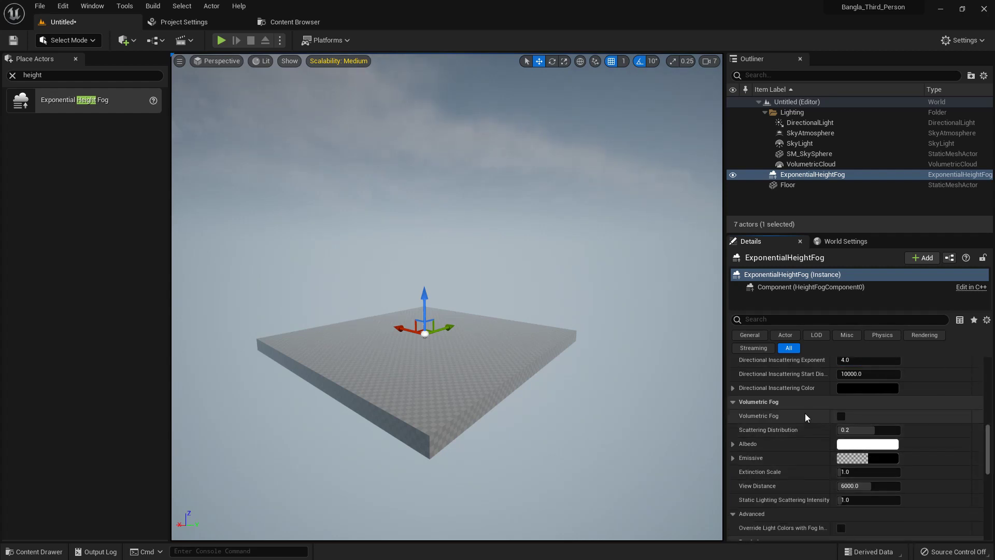
pyautogui.click(841, 417)
pyautogui.keyDown('alt'); pyautogui.moveTo(574, 369); pyautogui.dragTo(667, 386); pyautogui.keyUp('alt')
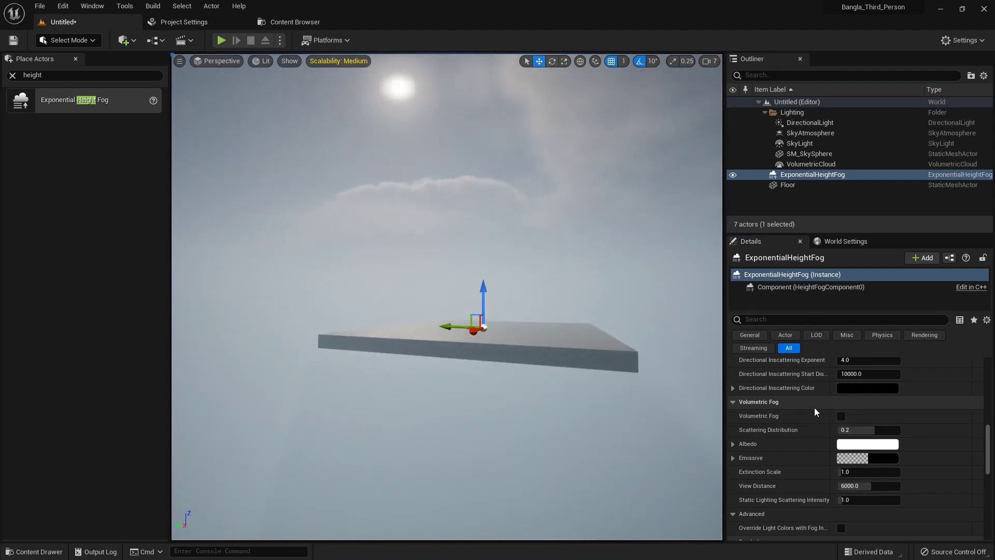
pyautogui.click(841, 417)
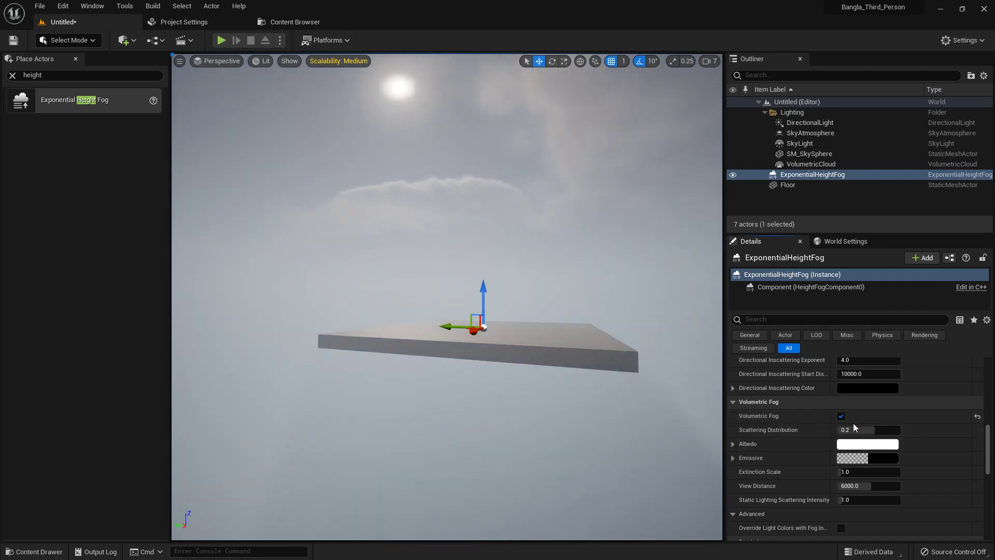
# Set the volumetric fog's Scattering Distribution to 0.9 and its Albedo to light purple, hex sRGB ECBAFFFF.
pyautogui.scroll(-1, 853, 423)
pyautogui.moveTo(855, 413); pyautogui.dragTo(902, 414)
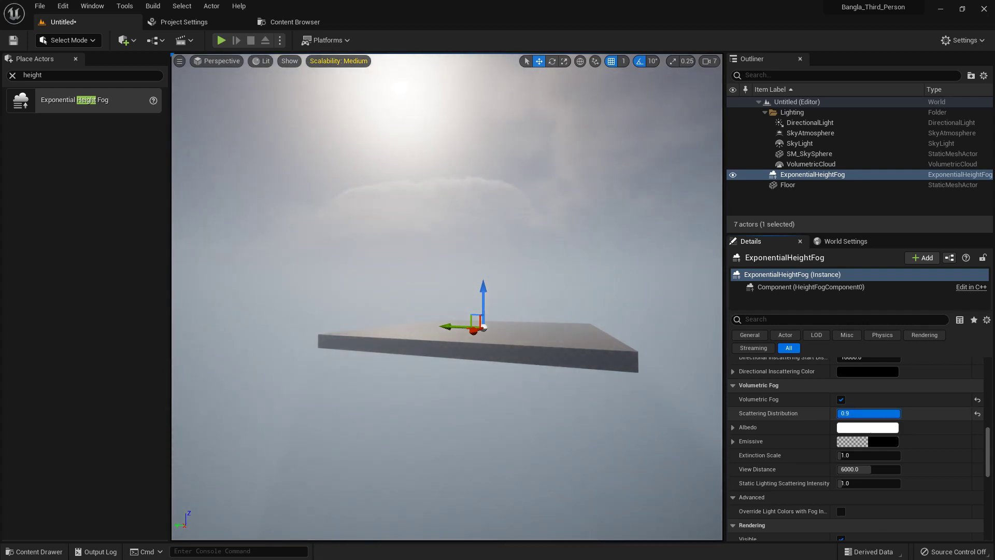
pyautogui.click(867, 428)
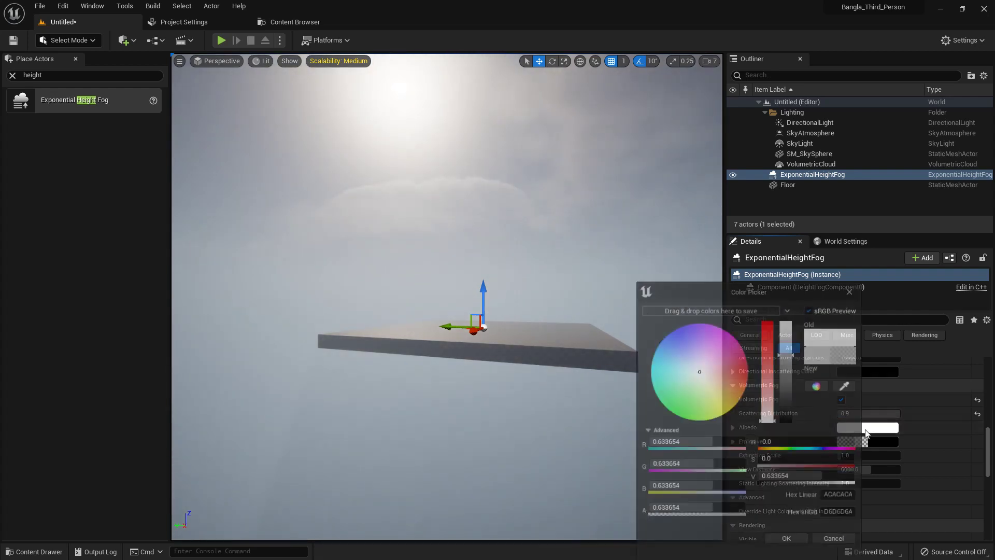
pyautogui.moveTo(724, 365); pyautogui.dragTo(705, 349)
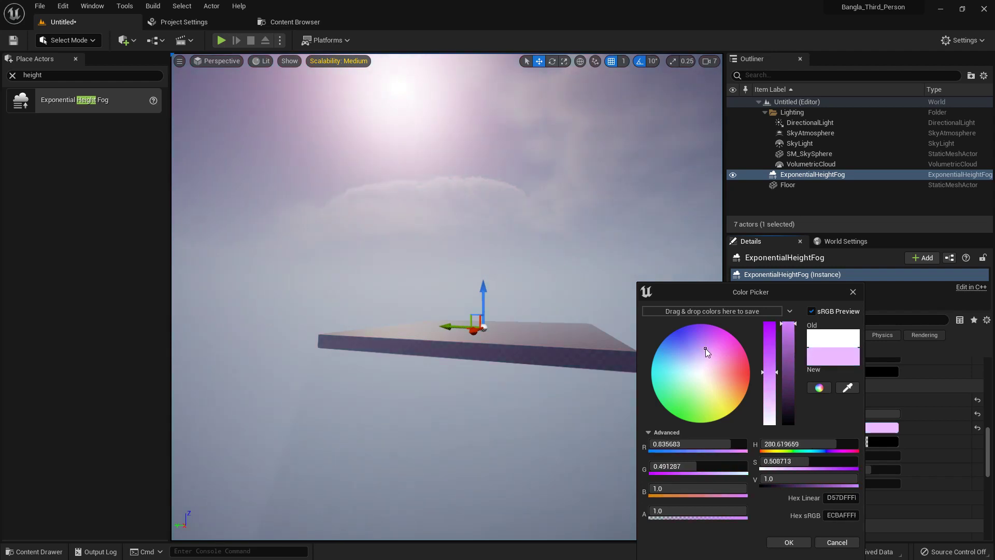
pyautogui.click(798, 544)
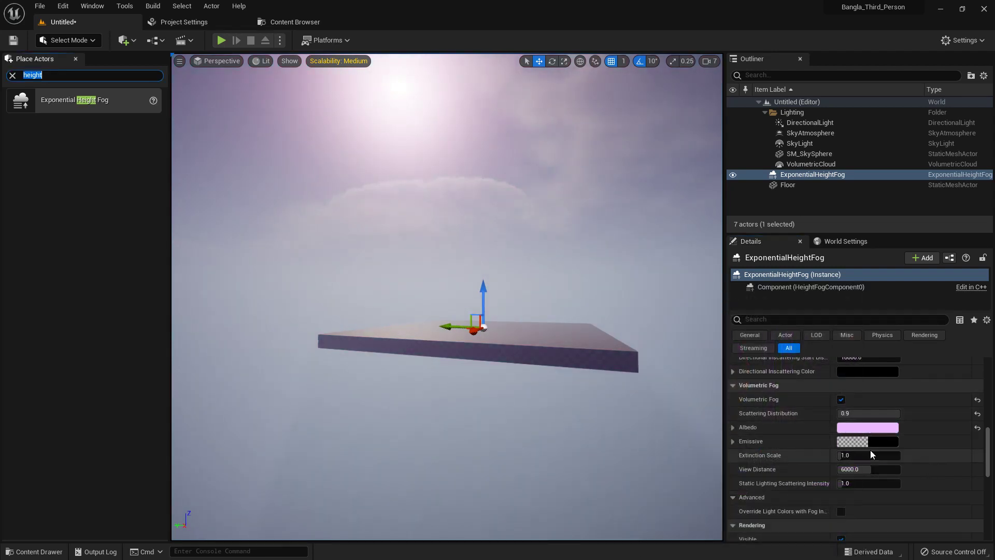
# Set the volumetric fog's Emissive color to a soft green with hue about 138, saturation about 0.58 and value about 0.67.
pyautogui.click(884, 442)
pyautogui.moveTo(733, 379); pyautogui.dragTo(699, 392)
pyautogui.click(806, 360)
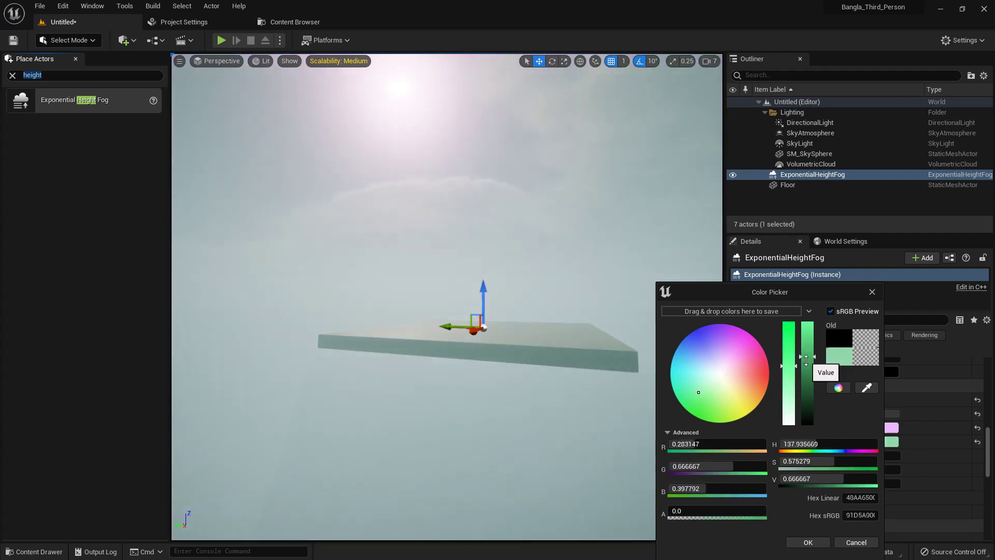
pyautogui.click(807, 542)
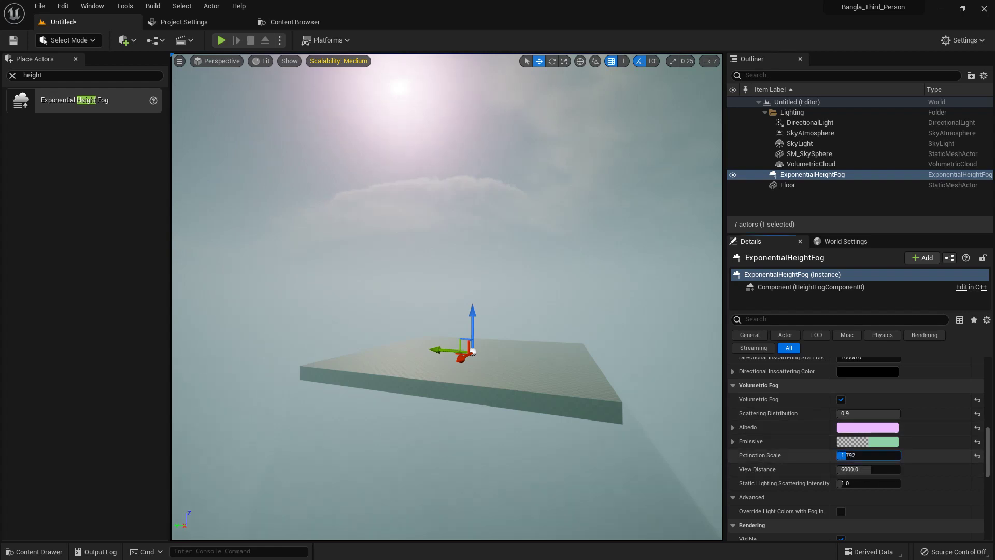
# Set the volumetric fog's Extinction Scale to 1.5544 and View Distance to 10000, and inspect the fog around the floor.
pyautogui.moveTo(845, 455); pyautogui.dragTo(882, 469)
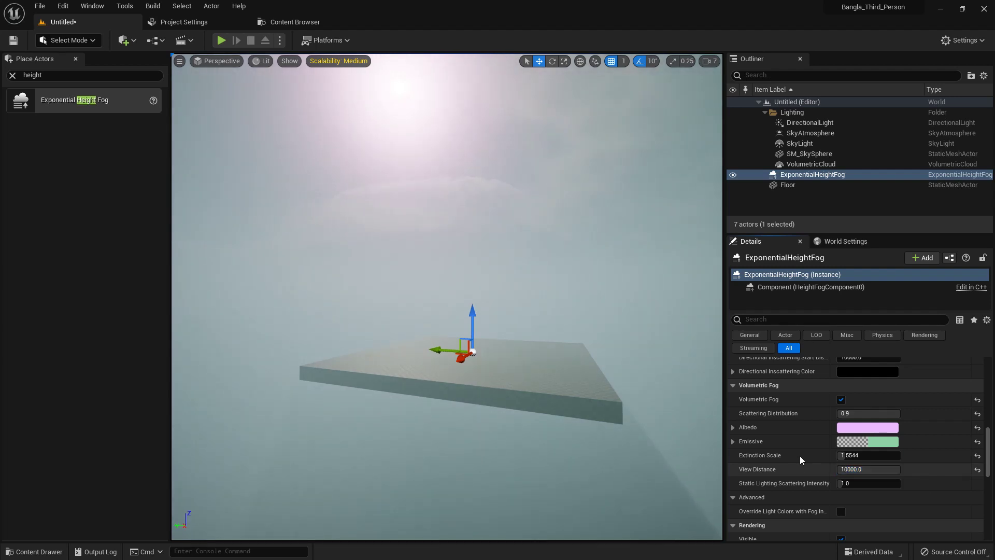
pyautogui.scroll(-3, 851, 475)
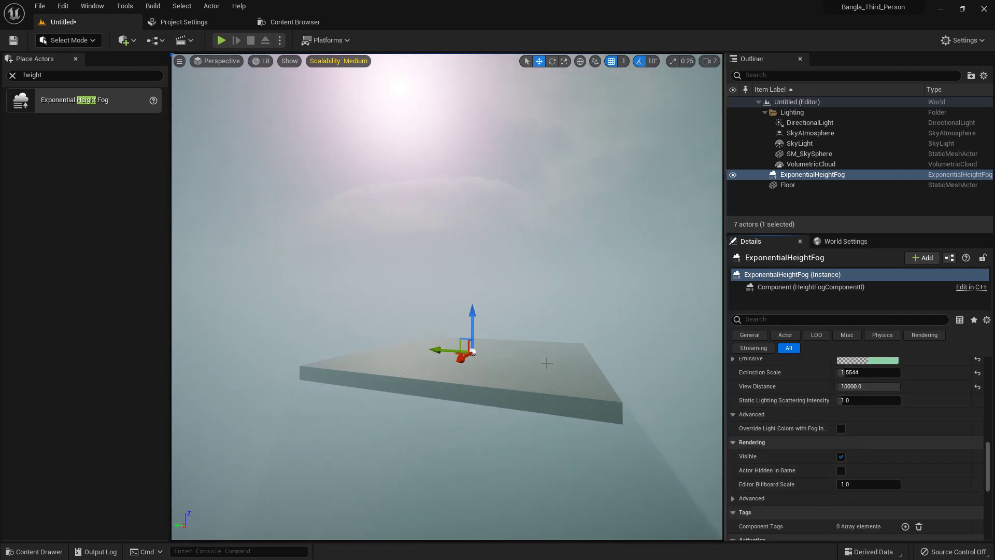
pyautogui.keyDown('alt'); pyautogui.moveTo(583, 360); pyautogui.dragTo(290, 360); pyautogui.keyUp('alt')
pyautogui.keyDown('alt'); pyautogui.moveTo(456, 360); pyautogui.dragTo(583, 354); pyautogui.keyUp('alt')
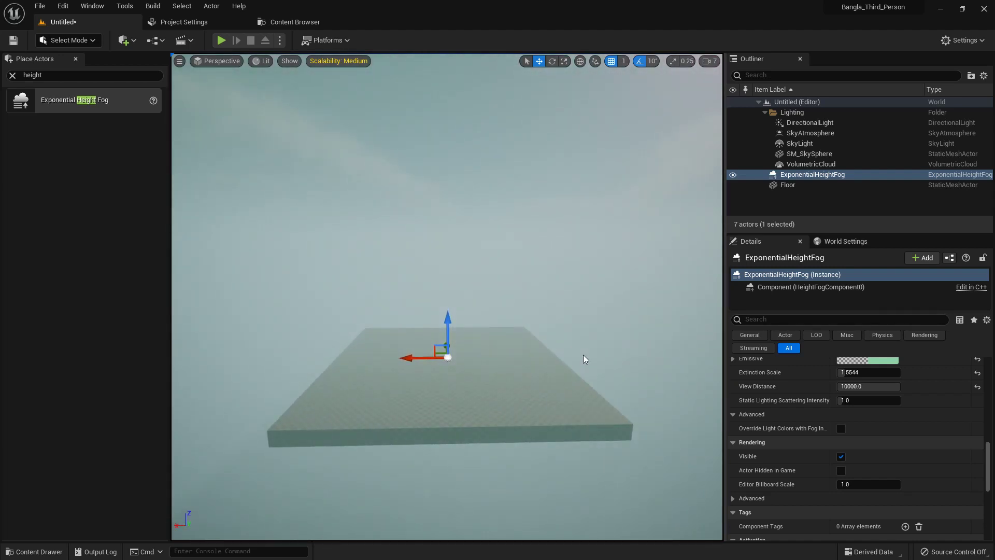